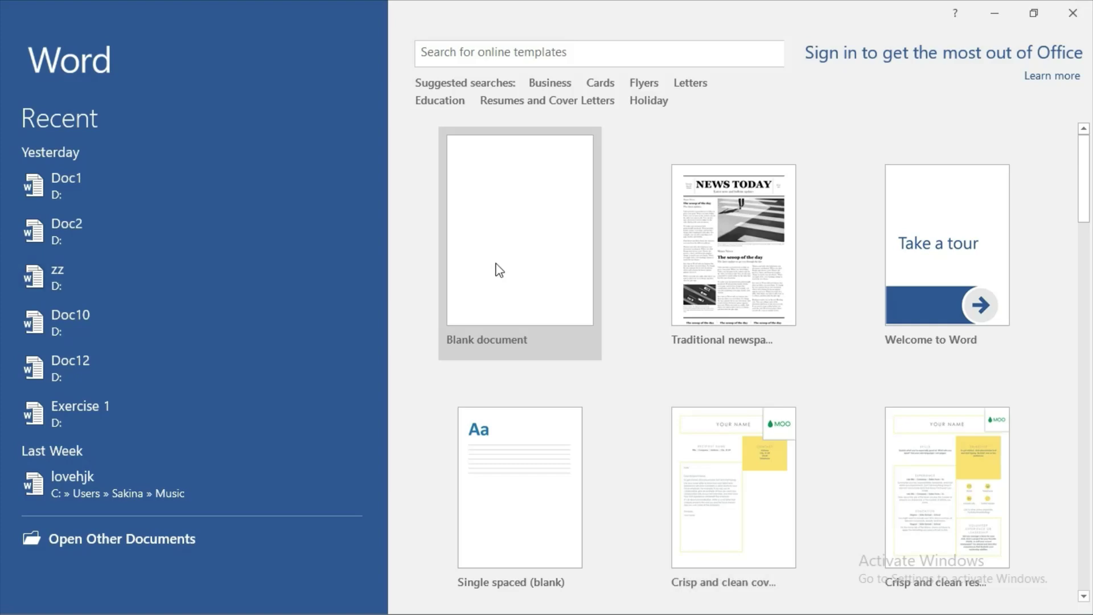
- Create a blank document with a custom paper size 25 cm wide and 35 cm high, ignoring the margin warning
left_click(497, 266)
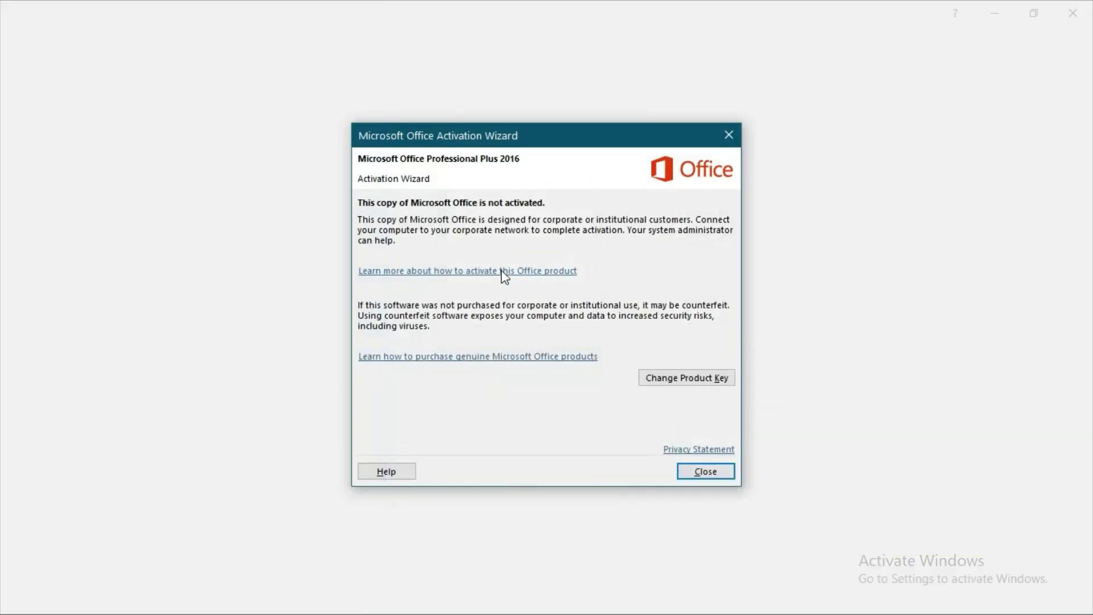
left_click(714, 476)
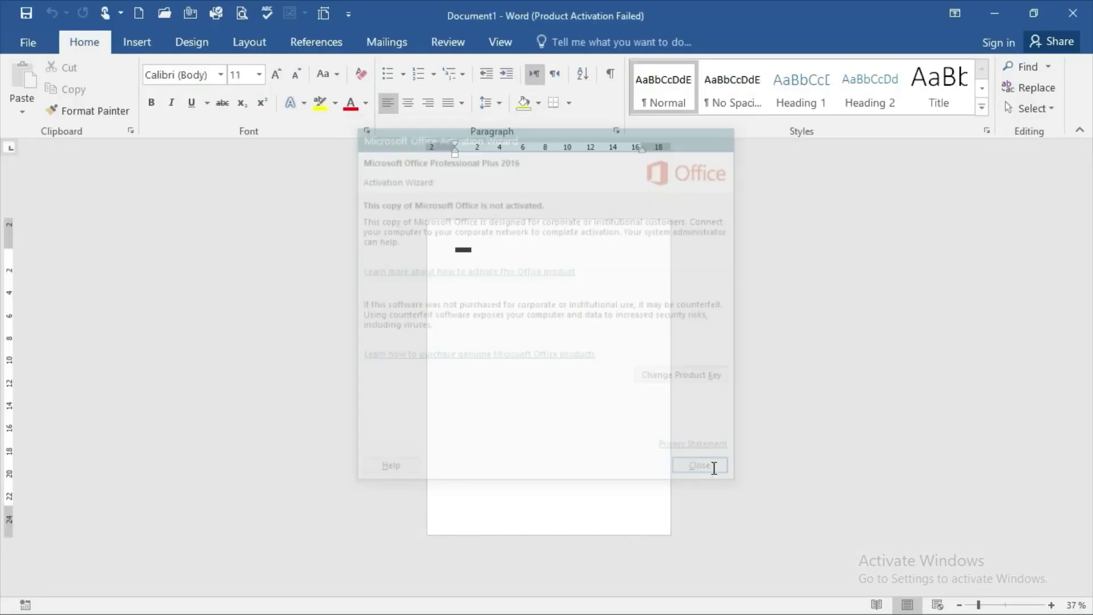
left_click(260, 48)
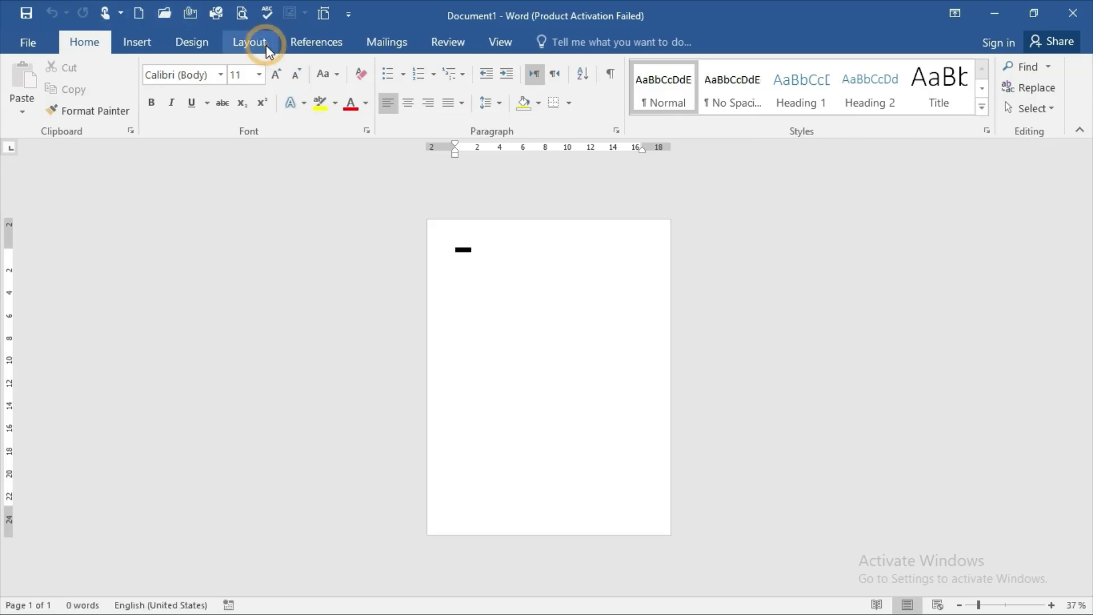
left_click(117, 91)
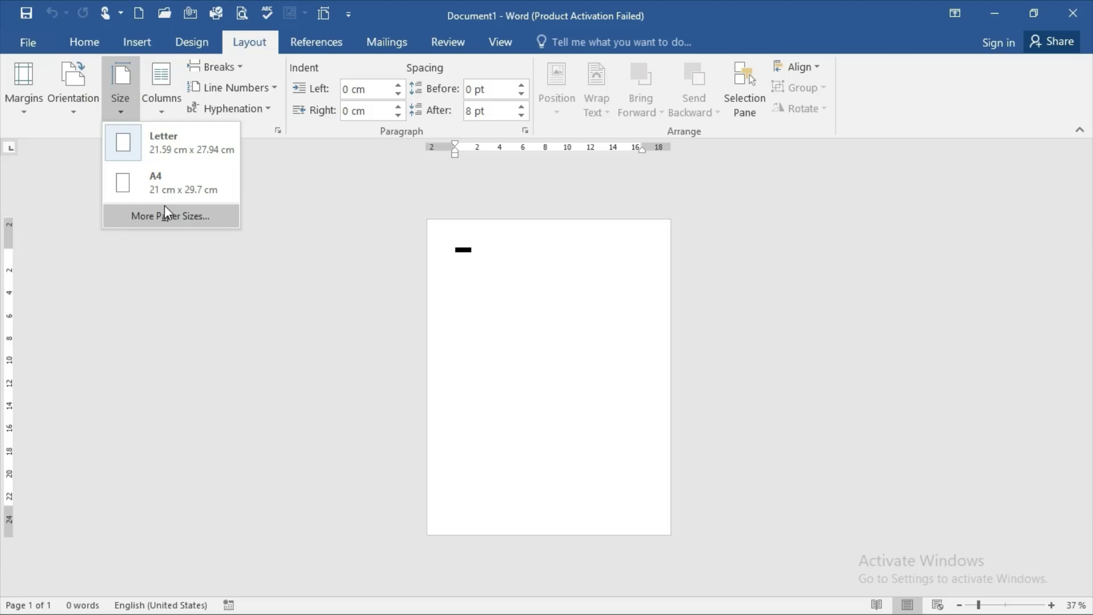
left_click(171, 216)
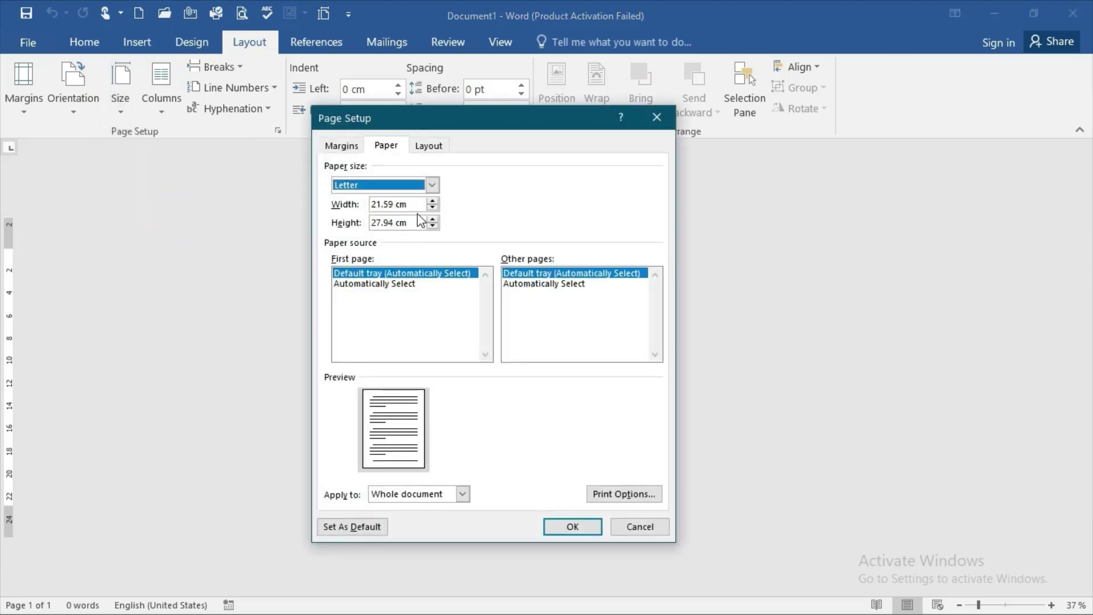
left_click_drag(413, 206, 389, 204)
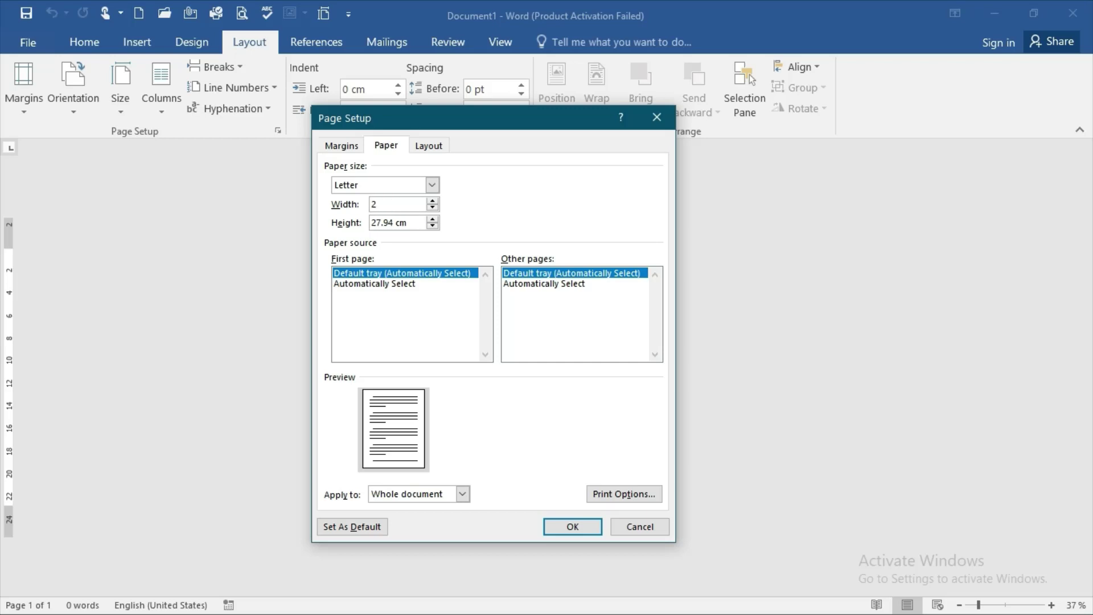
type("25")
left_click(414, 223)
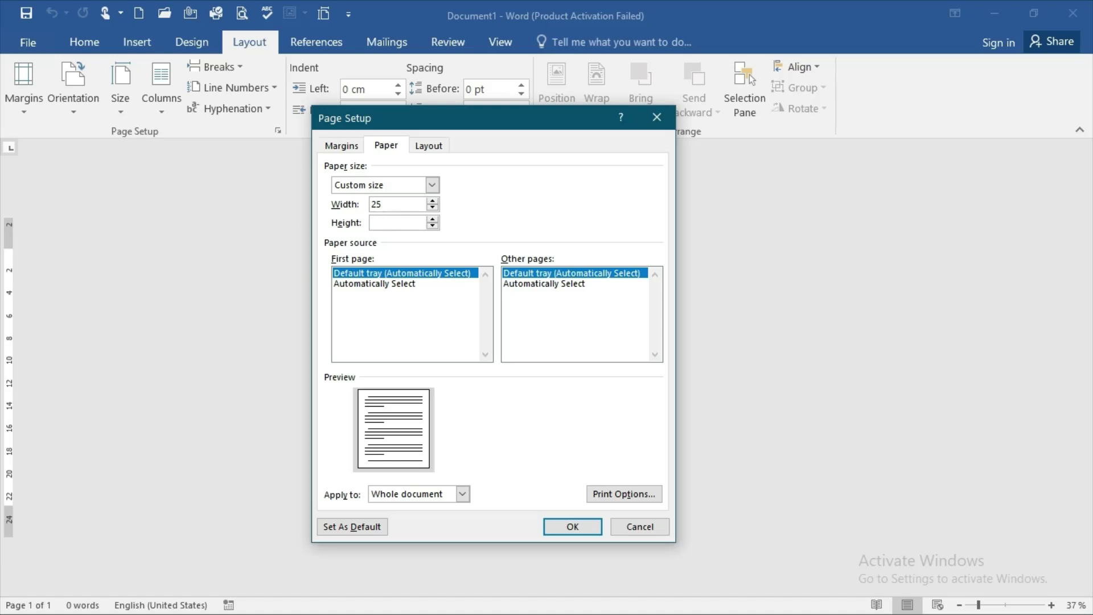
type("35")
left_click(586, 525)
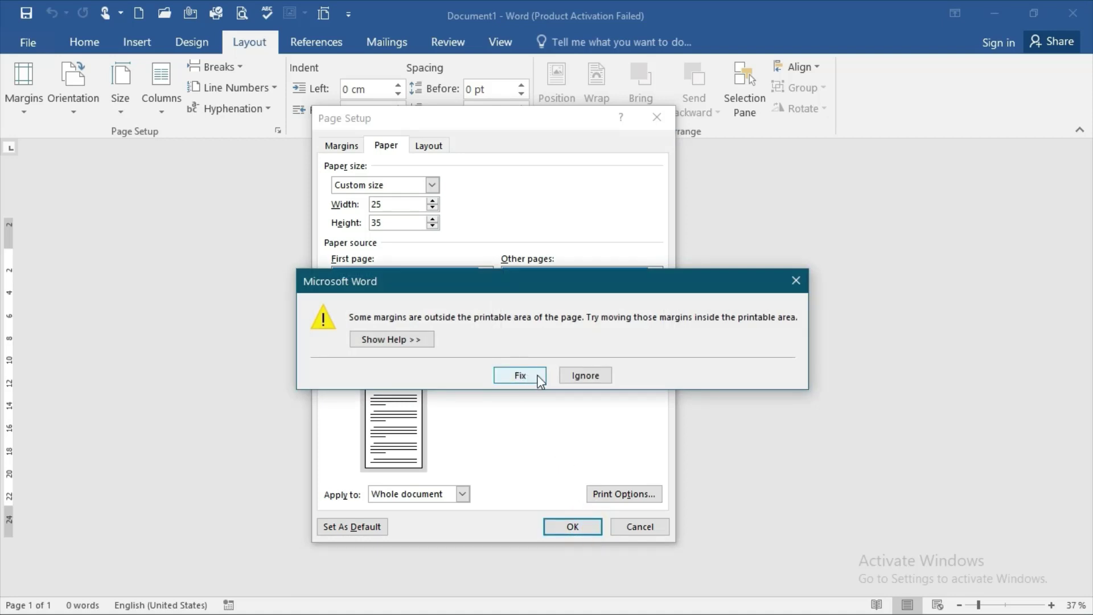
left_click(587, 377)
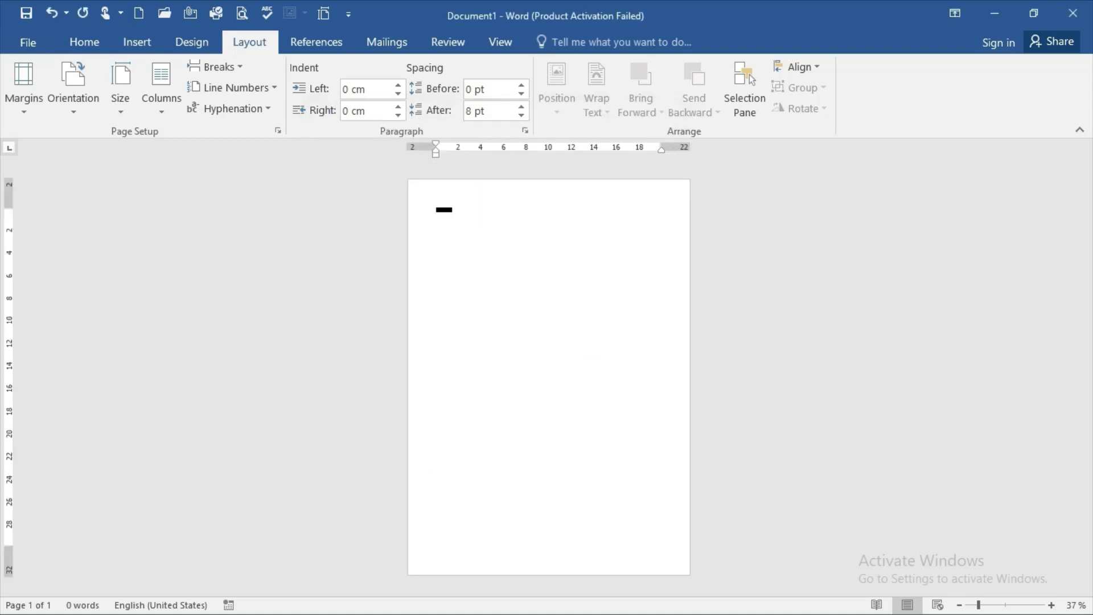
- Insert the pizza picture from the Video folder in Downloads
left_click(137, 42)
left_click(166, 108)
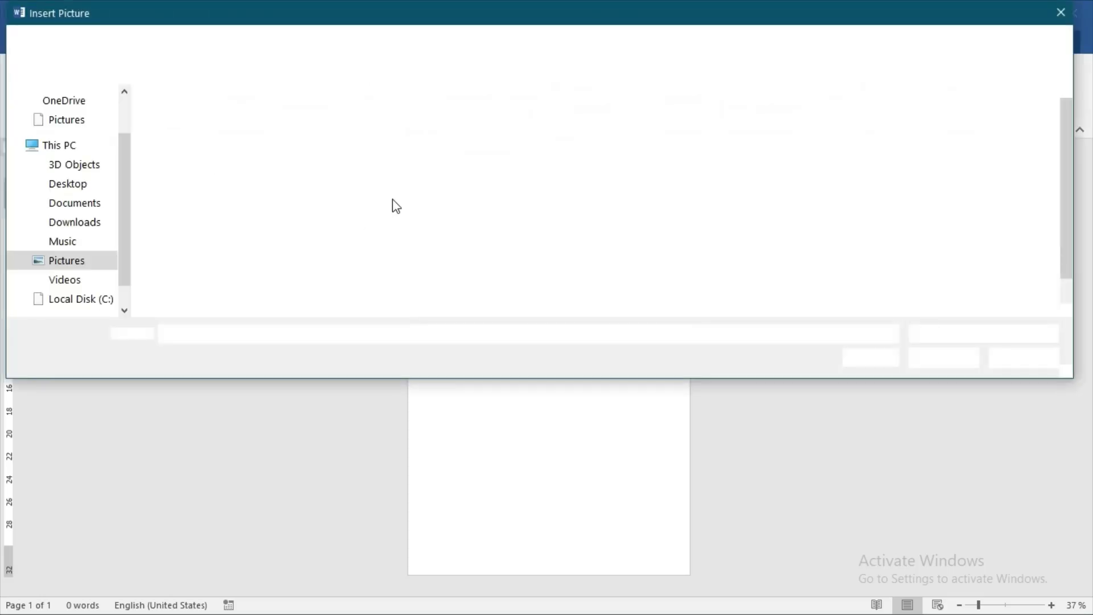
left_click(85, 206)
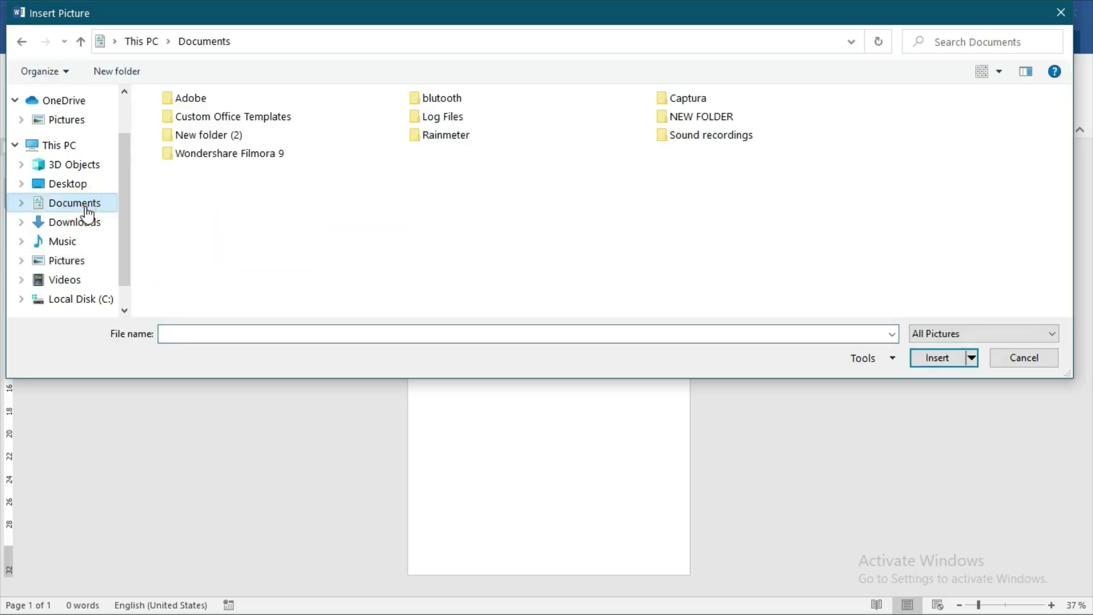
left_click(91, 223)
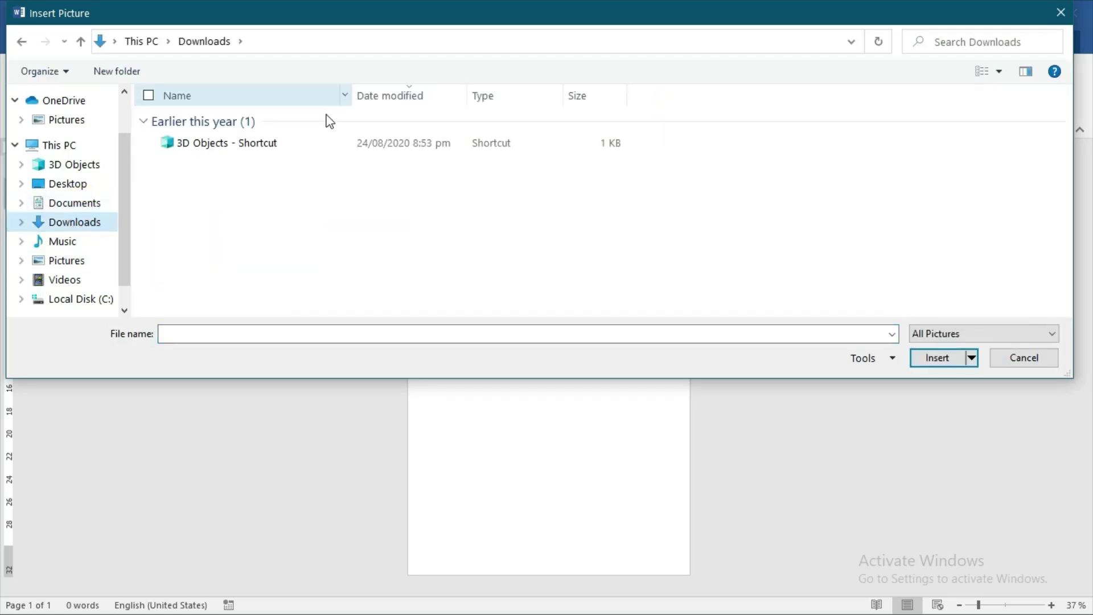
double_click(276, 144)
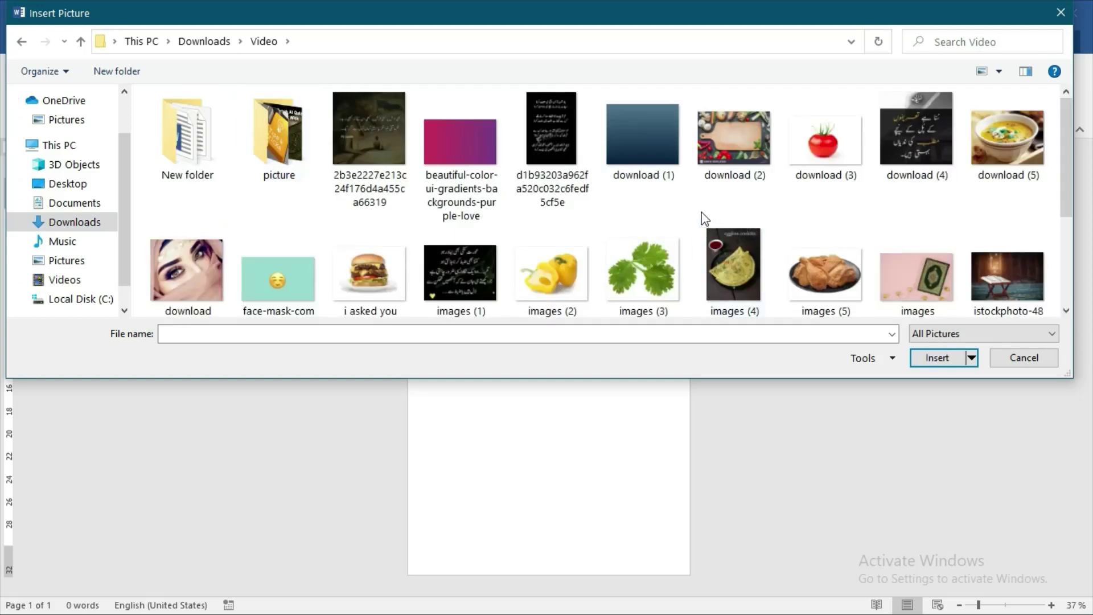
scroll(714, 218, "down", 3)
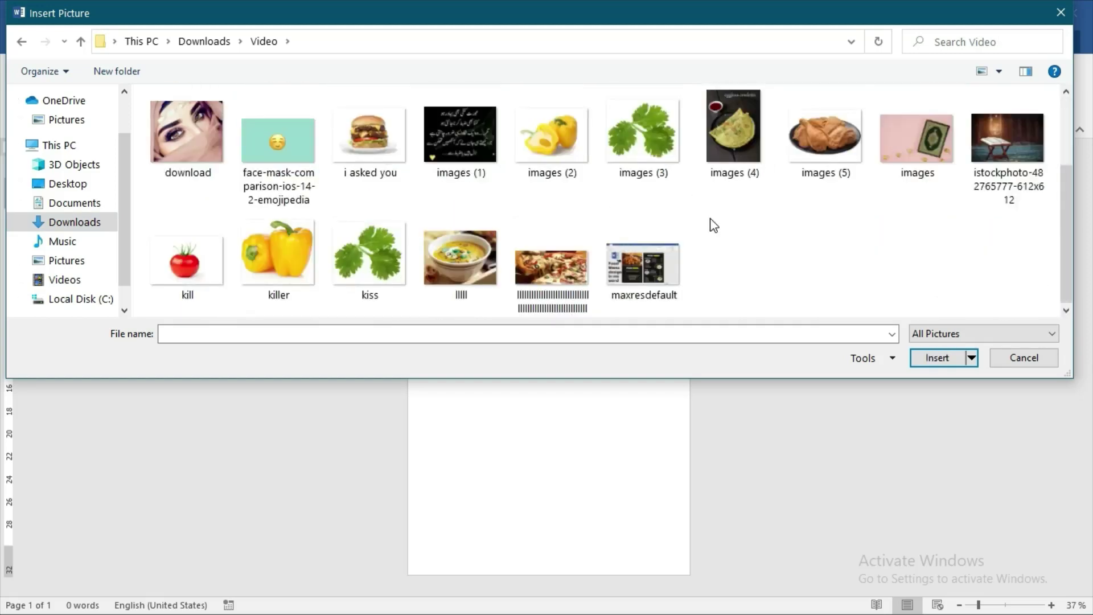
left_click(556, 272)
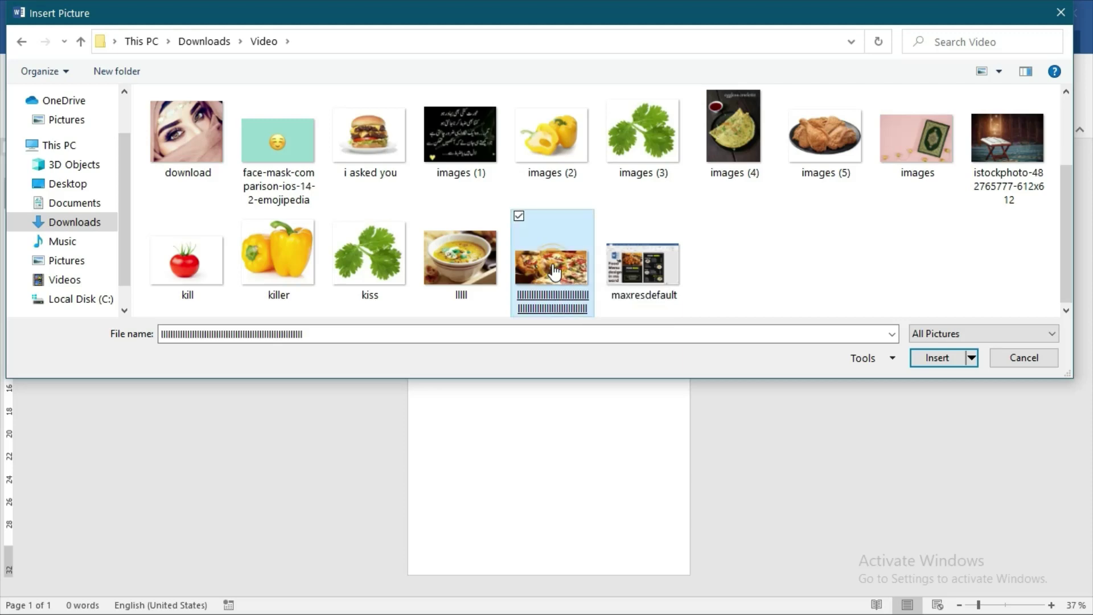
double_click(556, 272)
- Position the pizza picture in the middle centre of the page with text wrapping
left_click_drag(477, 227, 599, 283)
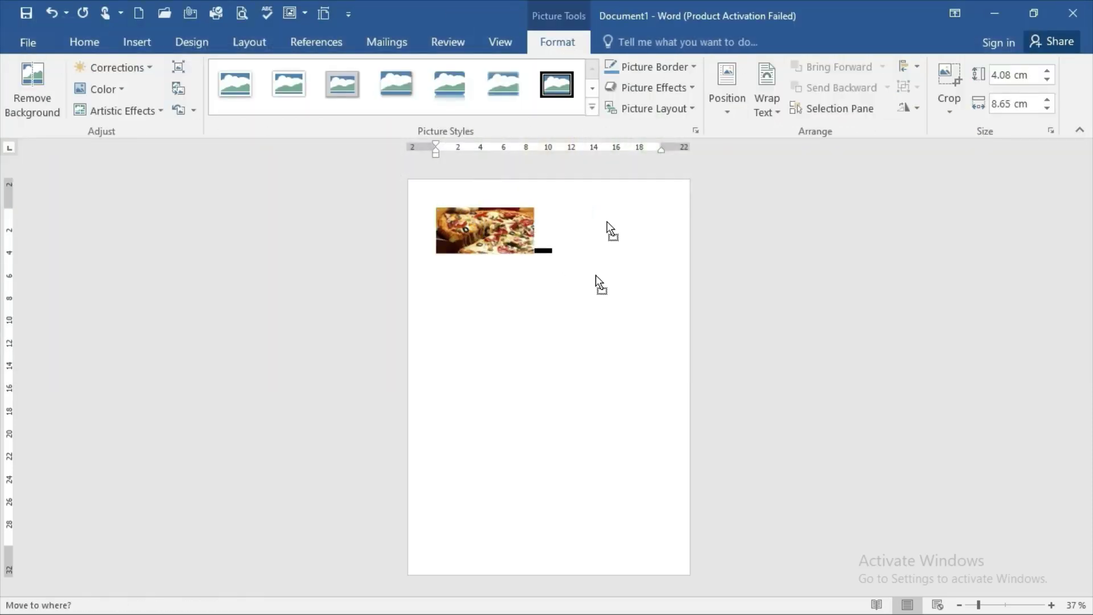
left_click(720, 109)
left_click(798, 296)
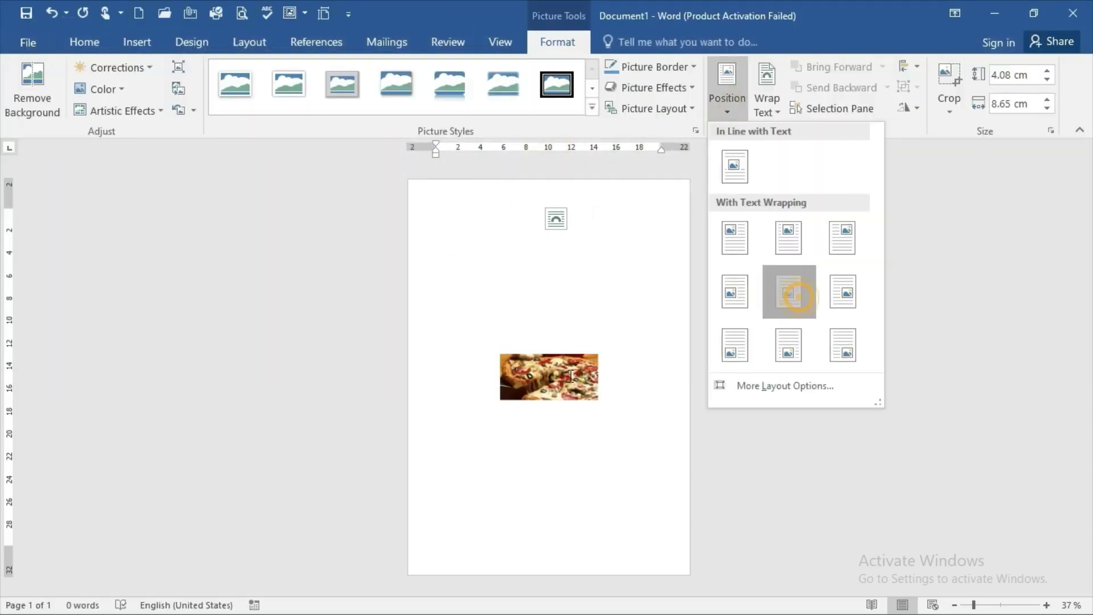
- Move and stretch the pizza picture across the full page width at the top, about 13.8 cm high and 25 cm wide
left_click_drag(569, 373, 512, 328)
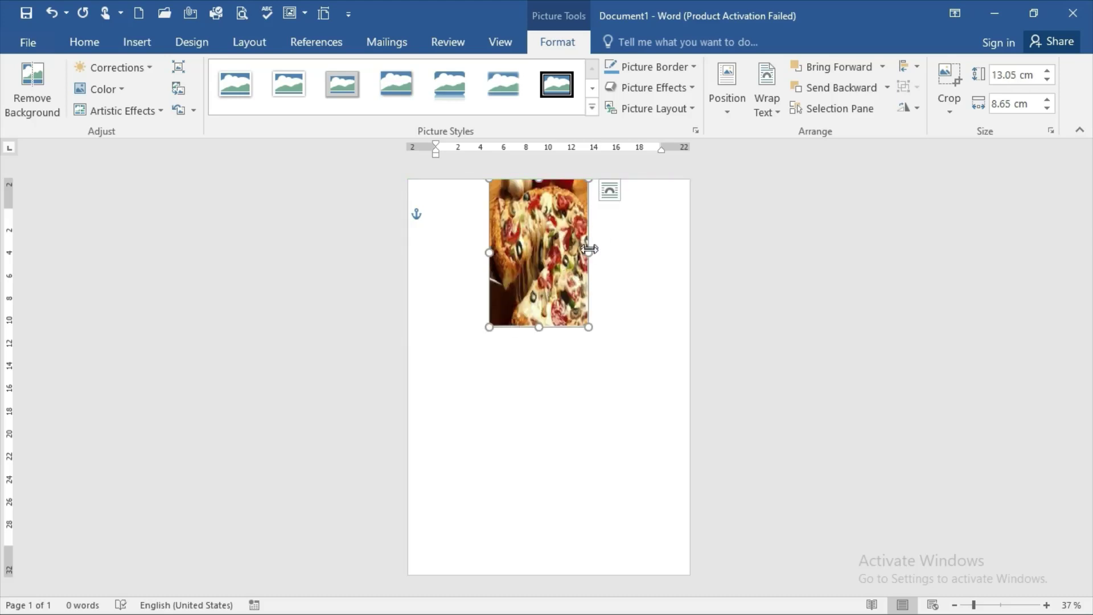
left_click_drag(589, 255, 701, 263)
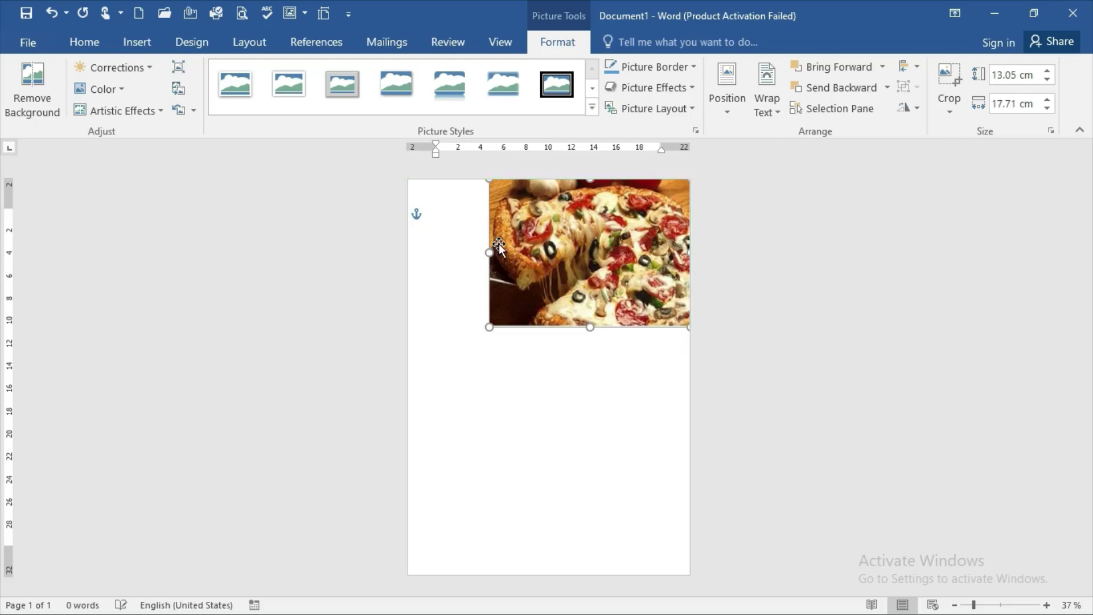
left_click_drag(487, 252, 385, 259)
left_click_drag(547, 326, 544, 334)
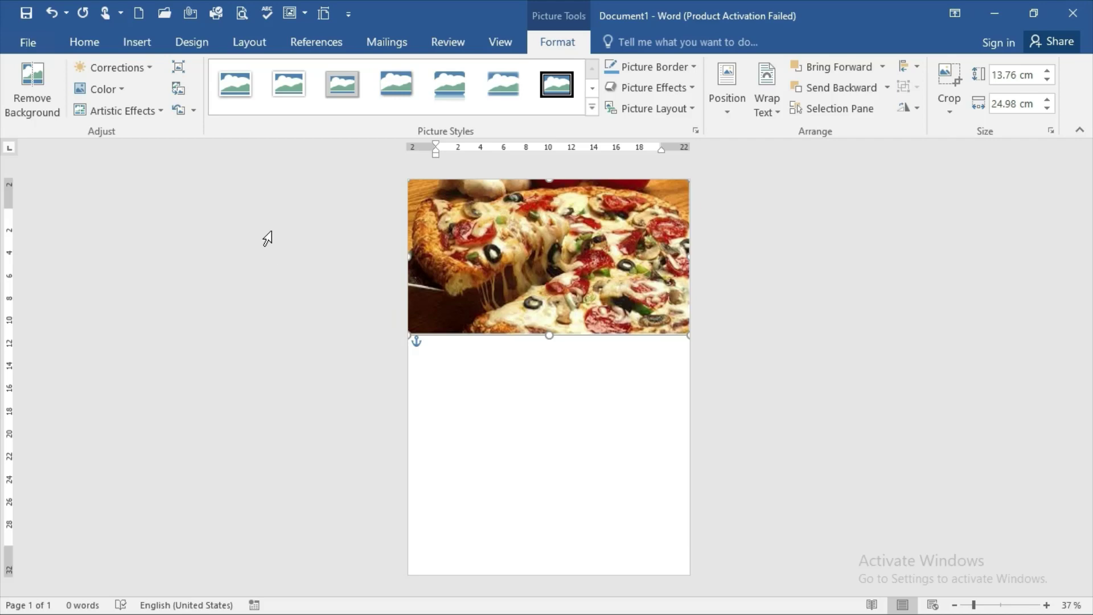
- Draw a rectangle about 13.6 cm high and 24.8 cm wide over the pizza picture
left_click(137, 46)
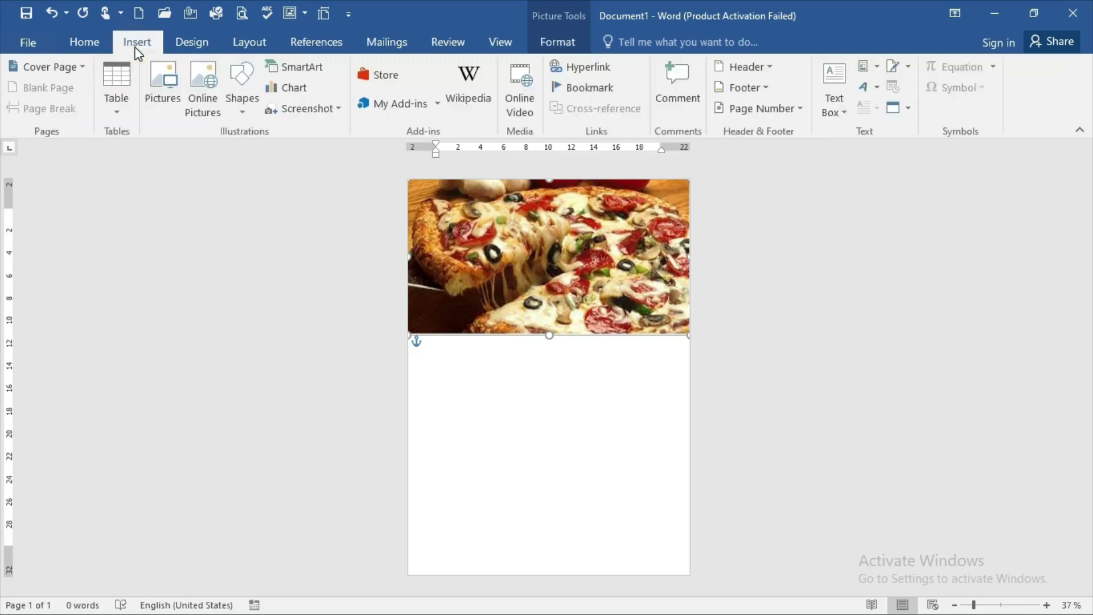
left_click(257, 96)
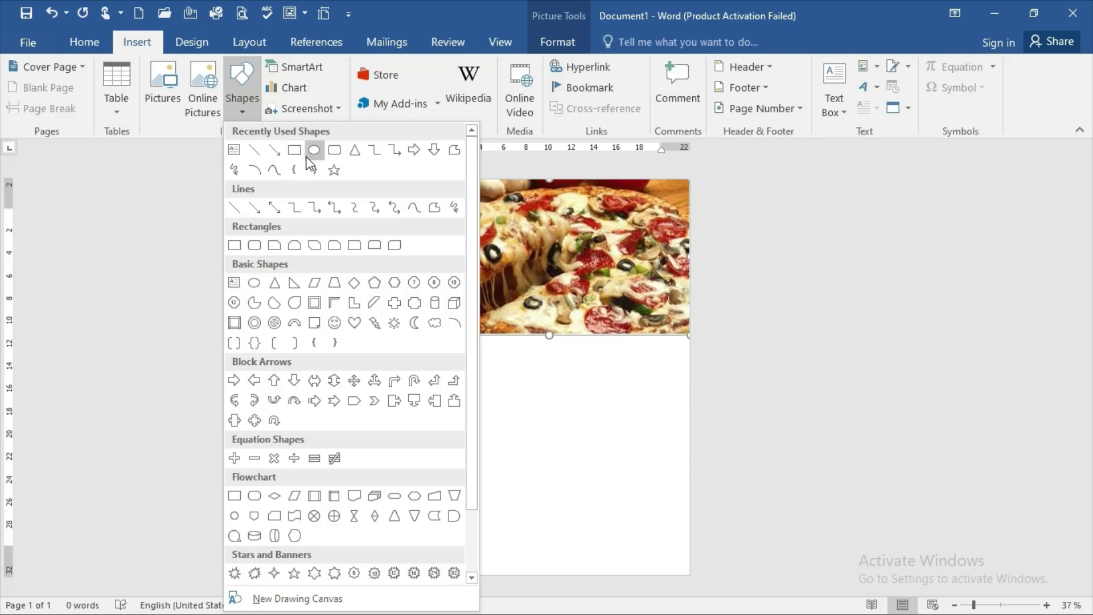
left_click(294, 149)
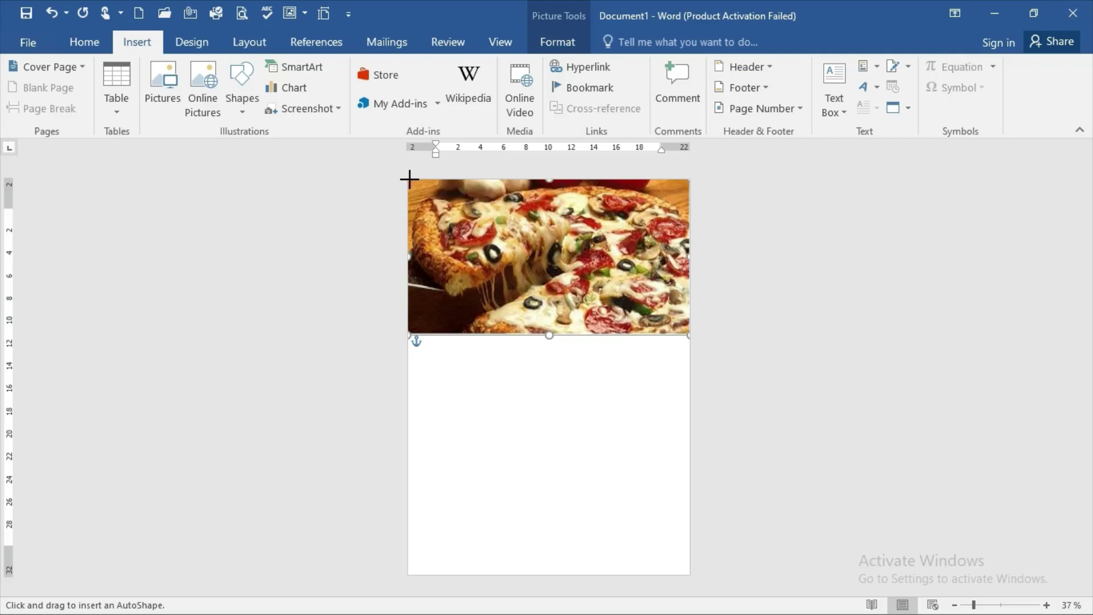
mouse_move(409, 179)
left_mouse_down()
mouse_move(480, 342)
mouse_move(639, 364)
mouse_move(692, 344)
mouse_move(689, 333)
left_mouse_up()
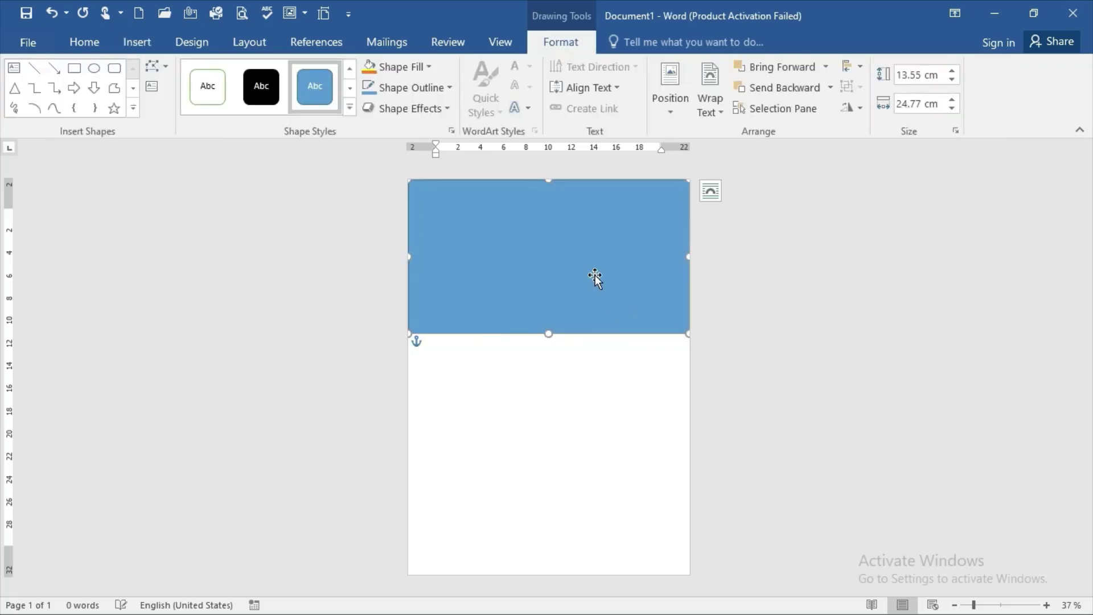
- Remove the rectangle's fill and give it a white 6 pt outline
left_click(414, 73)
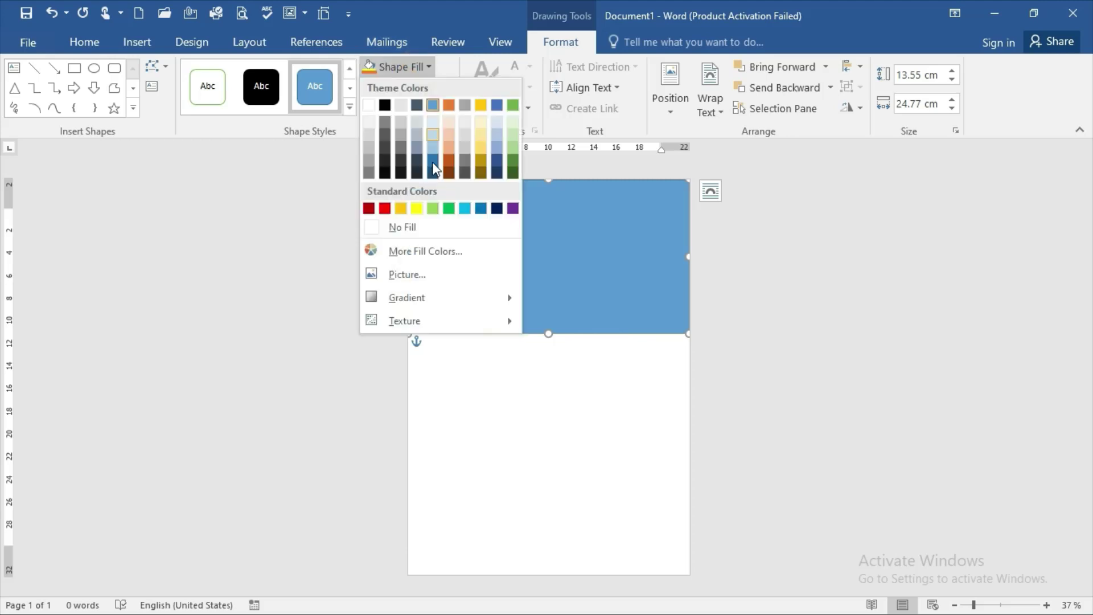
left_click(442, 230)
left_click(424, 85)
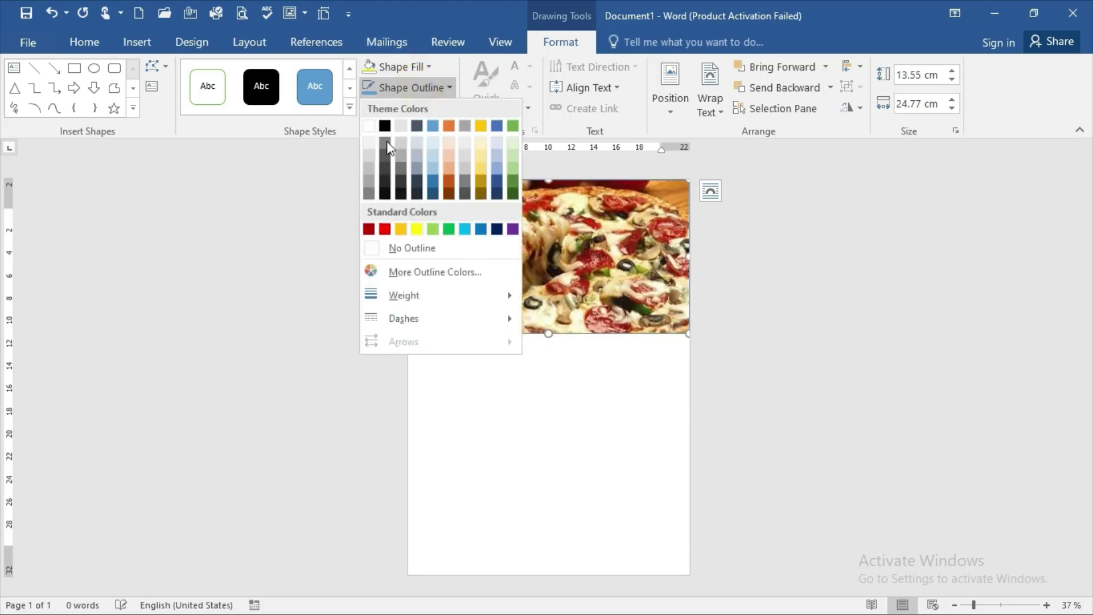
left_click(369, 126)
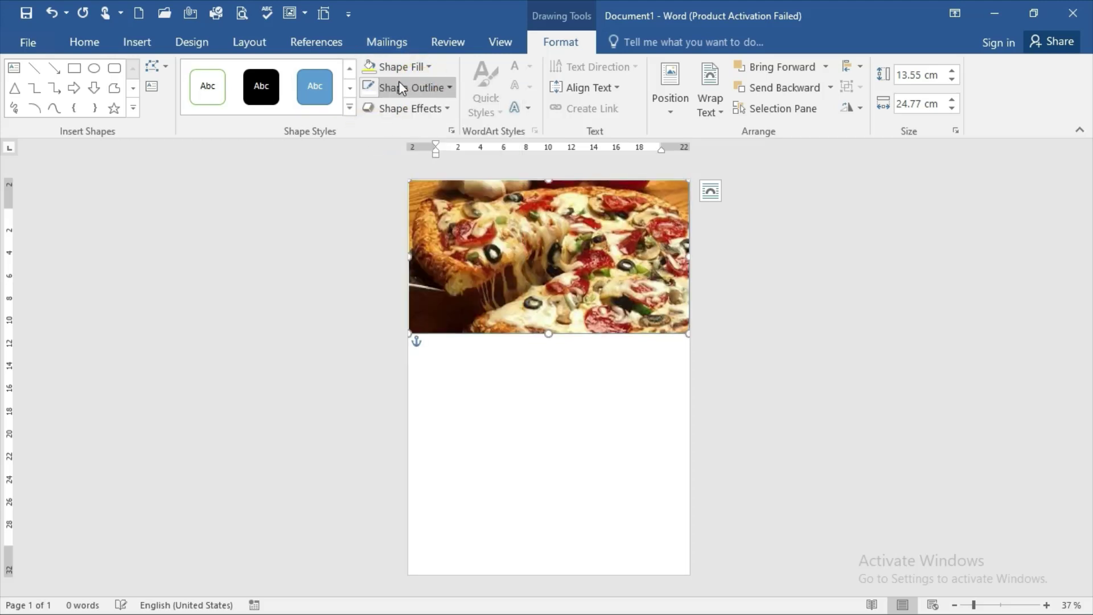
left_click(402, 87)
mouse_move(445, 290)
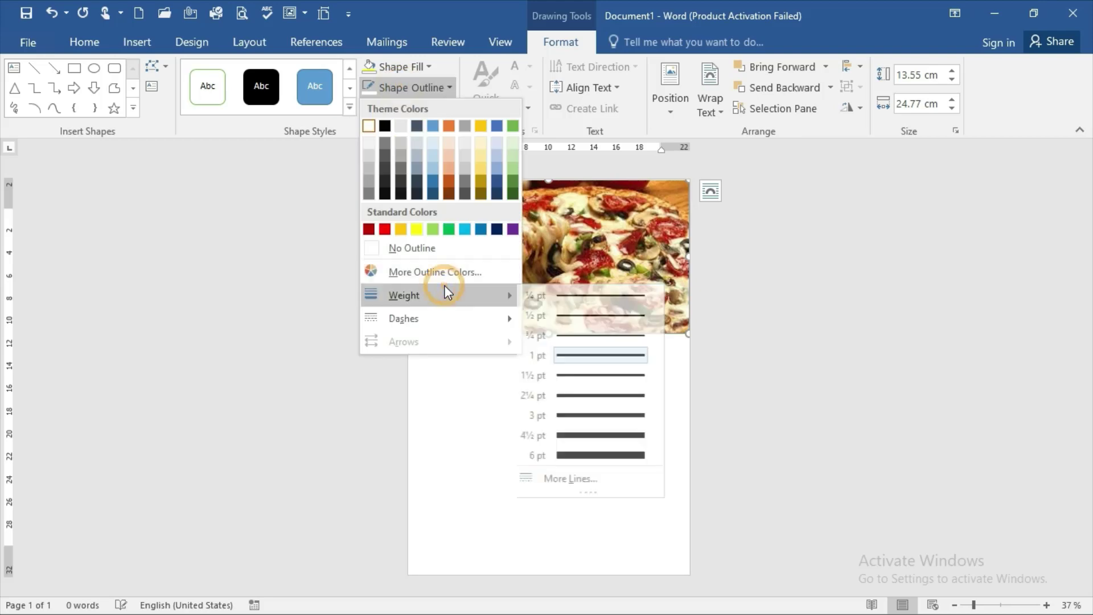
left_click(572, 462)
- Show the Selection pane and draw a rectangle about 21.3 cm high and 25 cm wide covering the page below the picture
key("alt+F10")
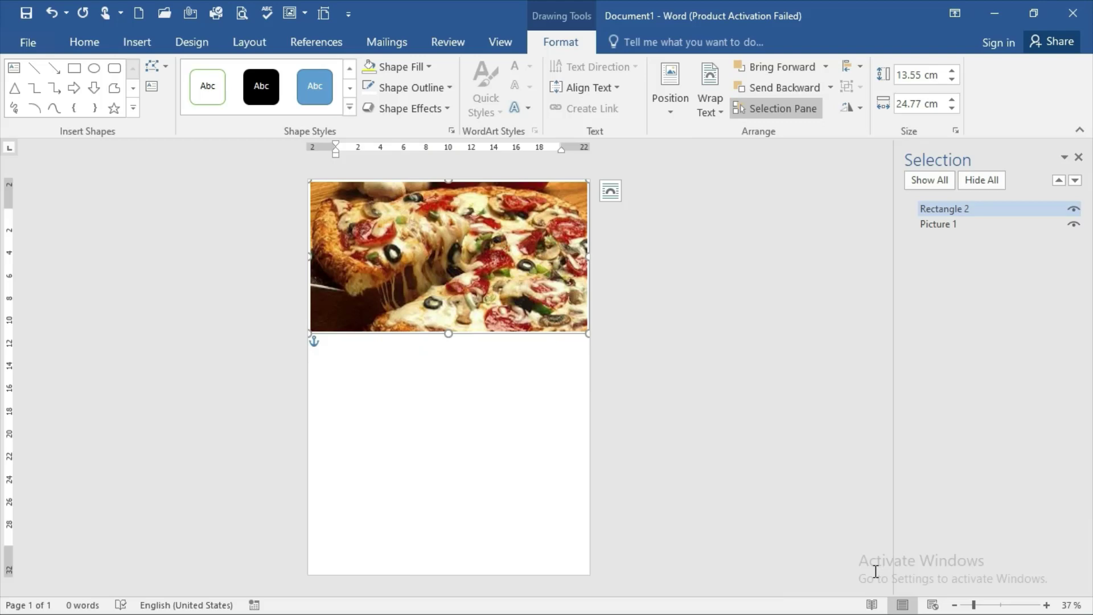
left_click(75, 69)
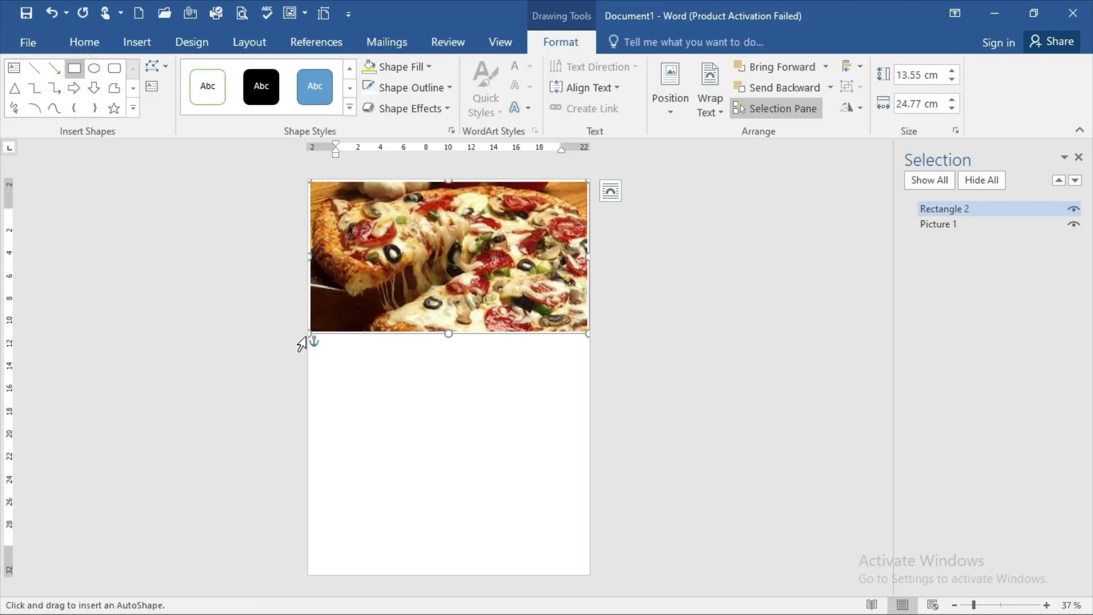
left_click_drag(312, 334, 587, 575)
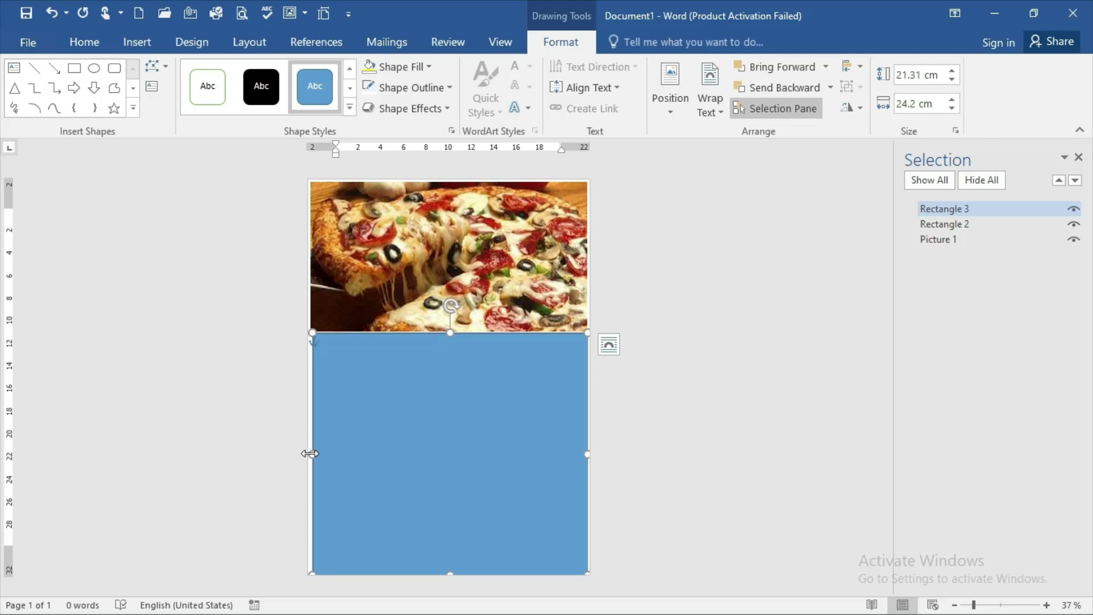
left_click_drag(305, 454, 304, 453)
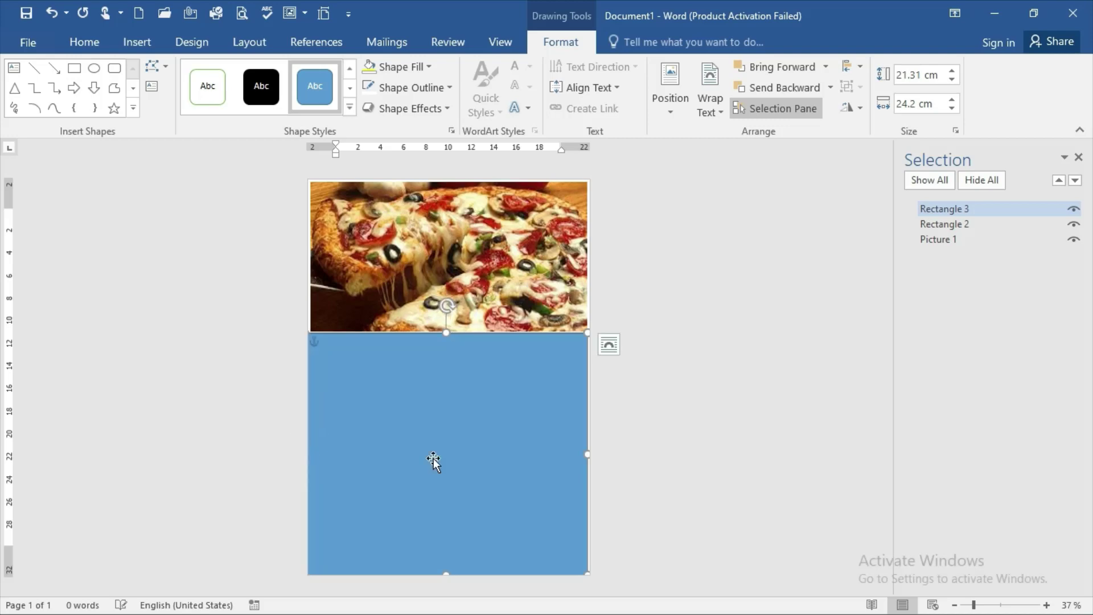
left_click_drag(588, 453, 590, 452)
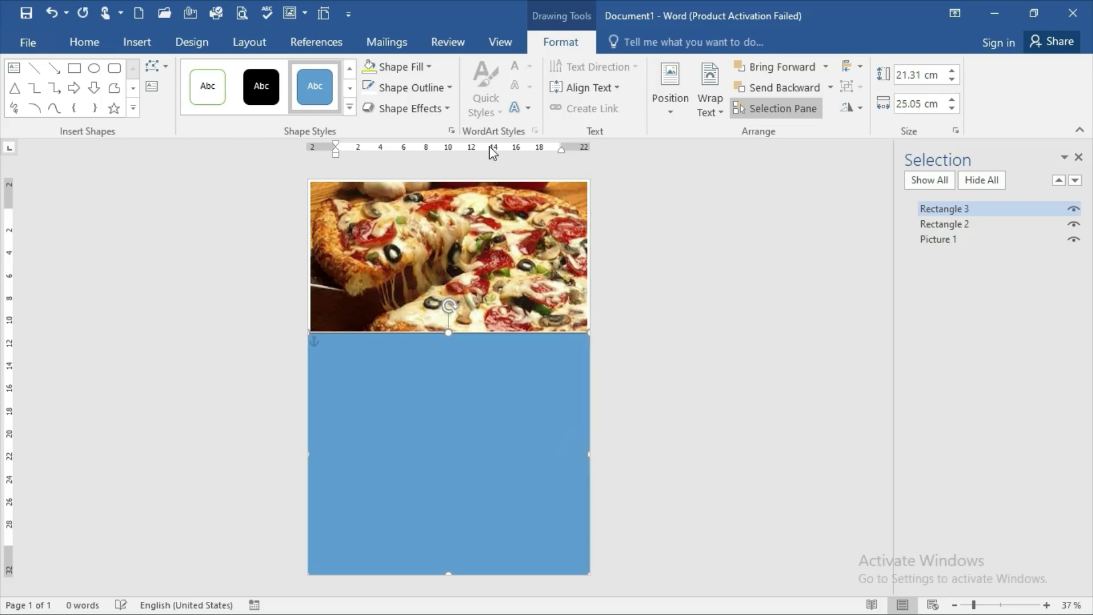
- Fill the rectangle below the picture with black, remove its outline and hide the Selection pane
left_click(398, 67)
left_click(385, 106)
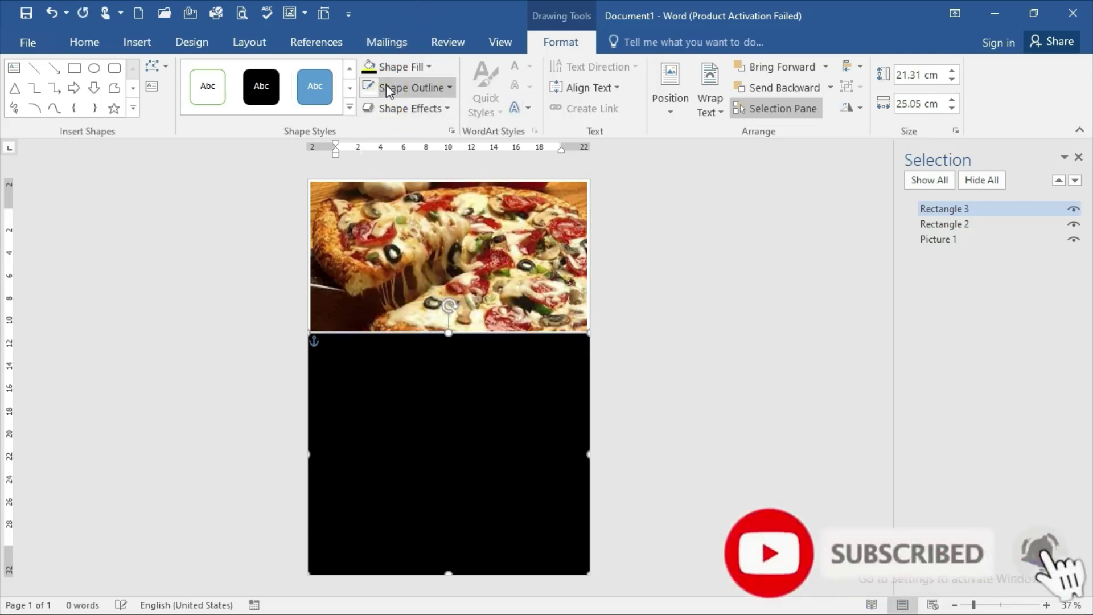
left_click(388, 86)
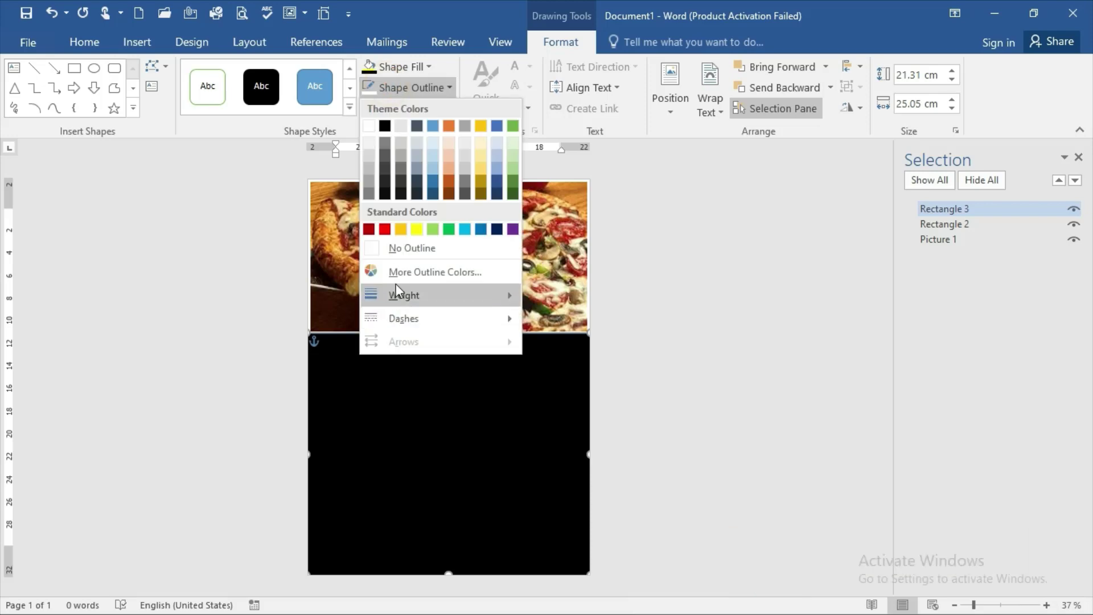
left_click(406, 248)
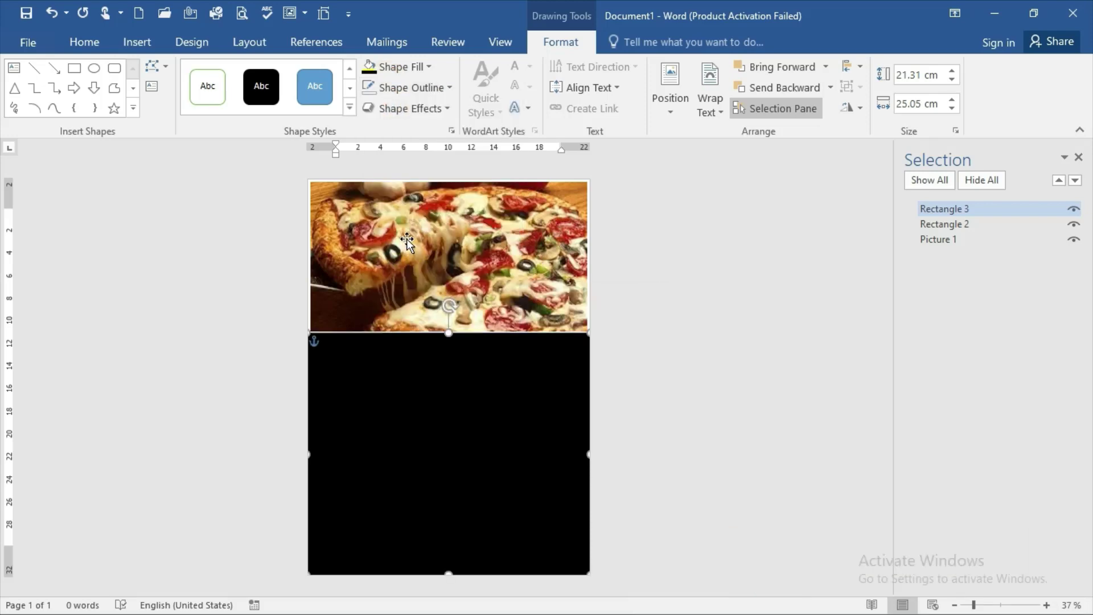
key("alt+F10")
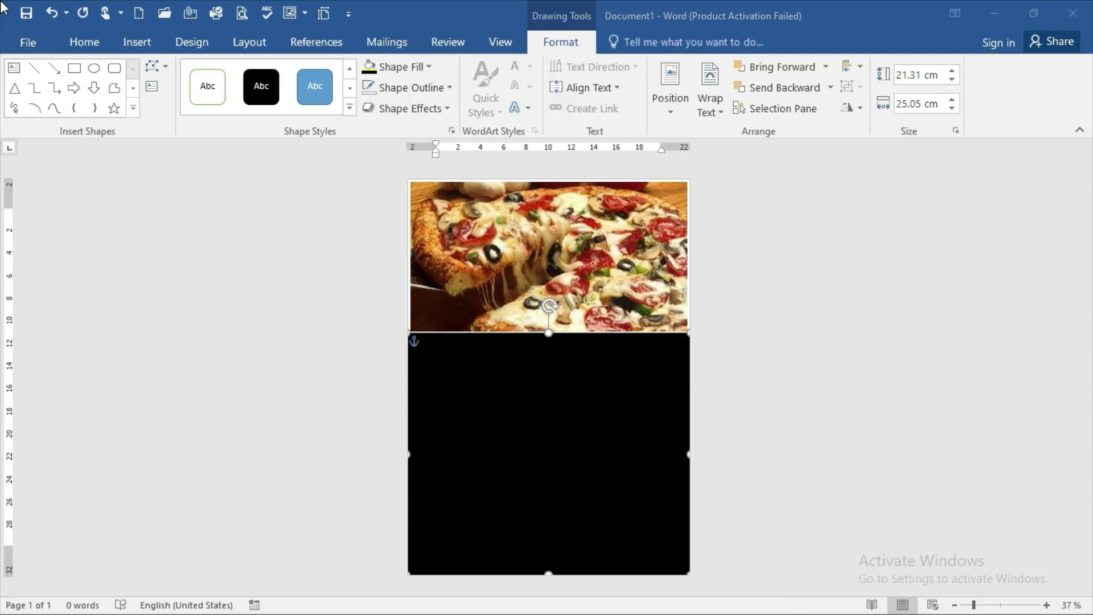
- Draw a rounded rectangle about 7.3 cm high and 13.6 cm wide on the black area with no fill and an orange outline
left_click(121, 65)
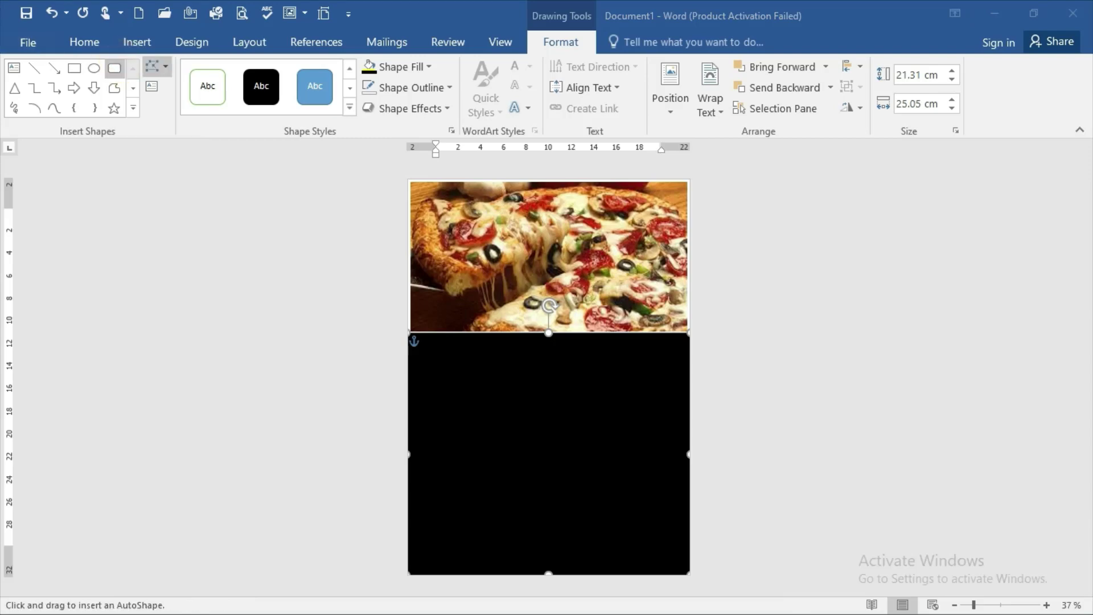
left_click_drag(476, 350, 630, 433)
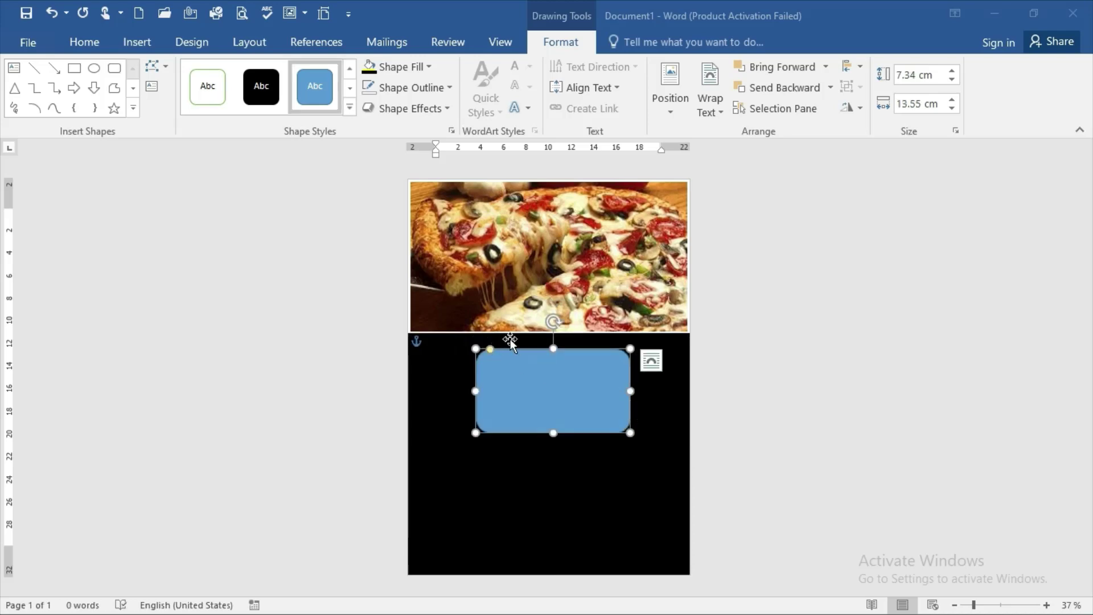
left_click(402, 66)
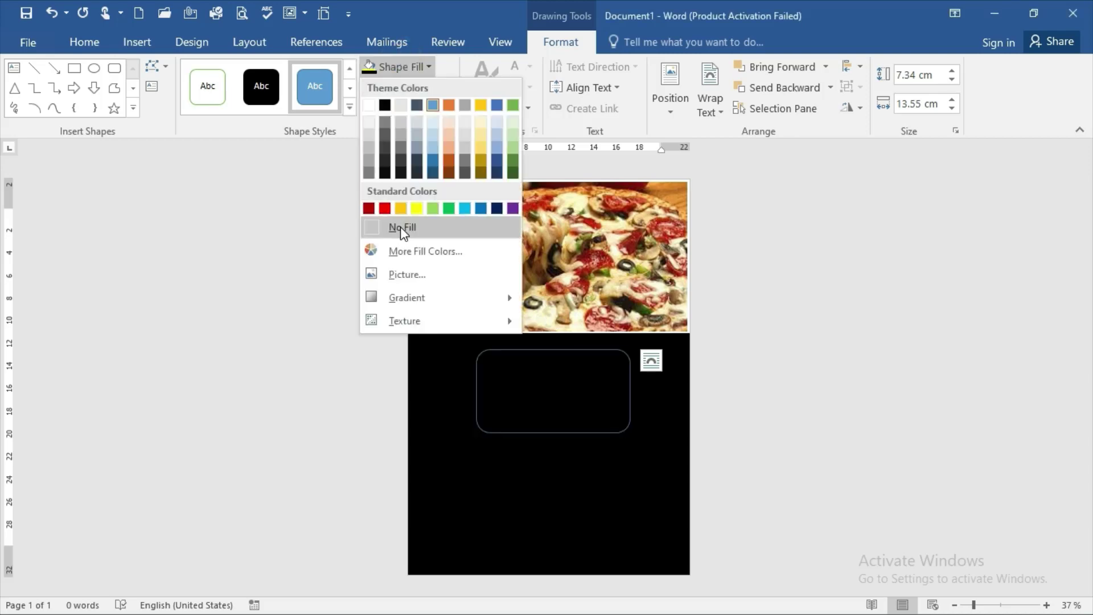
left_click(402, 228)
left_click(429, 93)
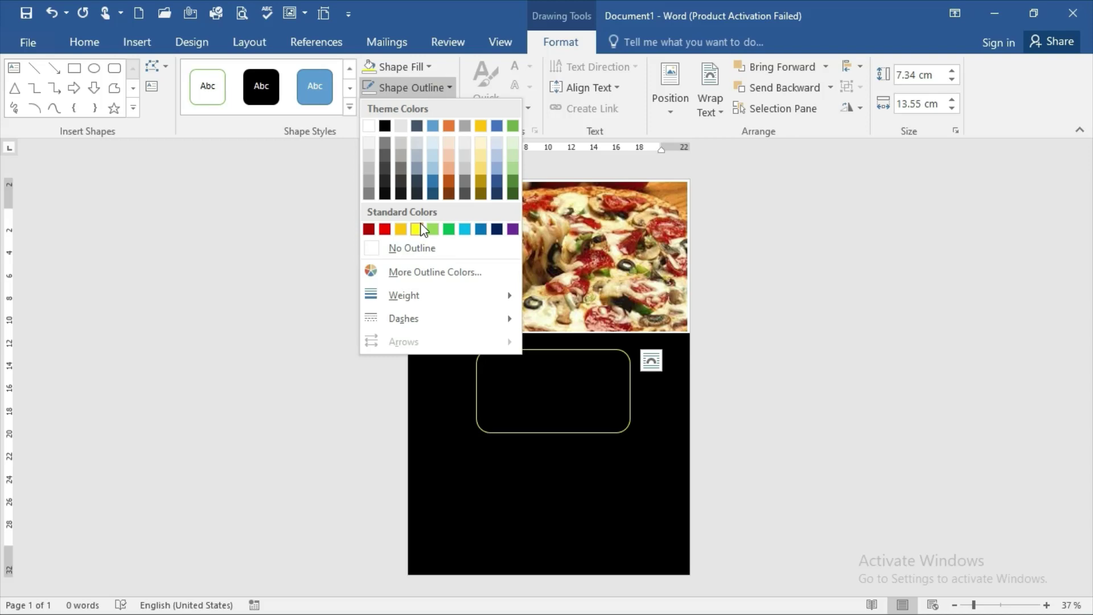
left_click(408, 231)
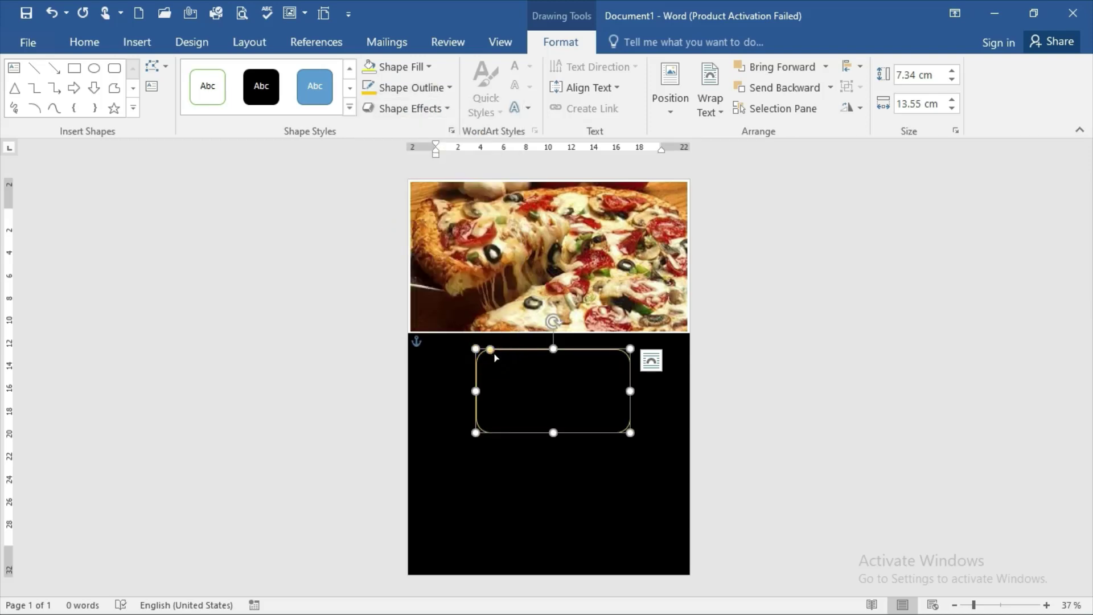
- Increase the corner rounding of the orange-outlined rectangle and make its outline thicker
left_click_drag(498, 355, 498, 355)
left_click(422, 90)
left_click(398, 292)
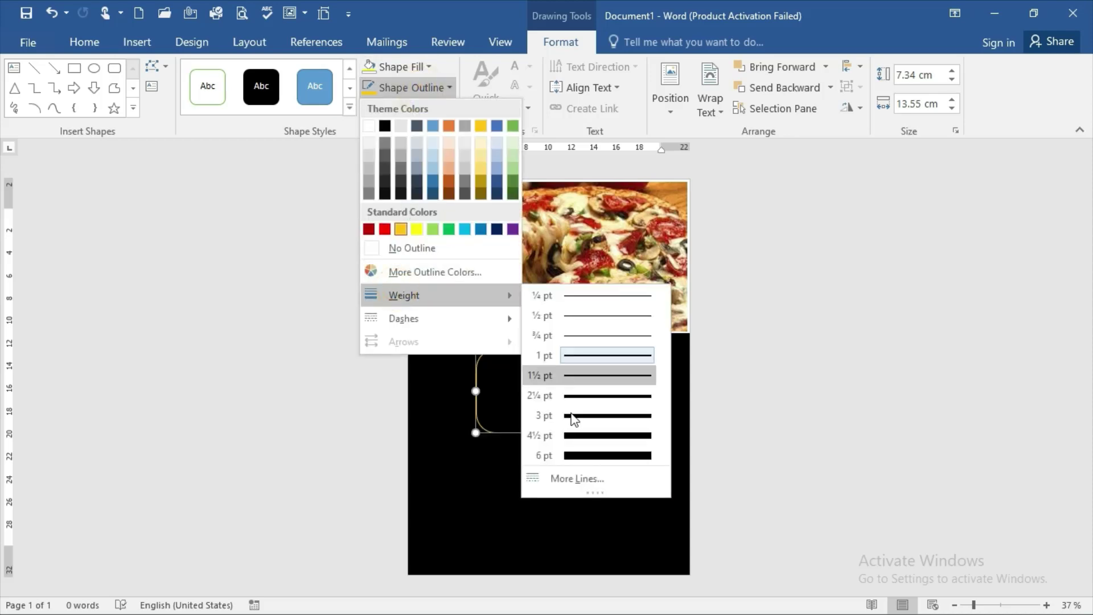
left_click(573, 456)
- Move the rounded frame closer to the pizza picture and reduce its height to about 5.9 cm
left_click(592, 434)
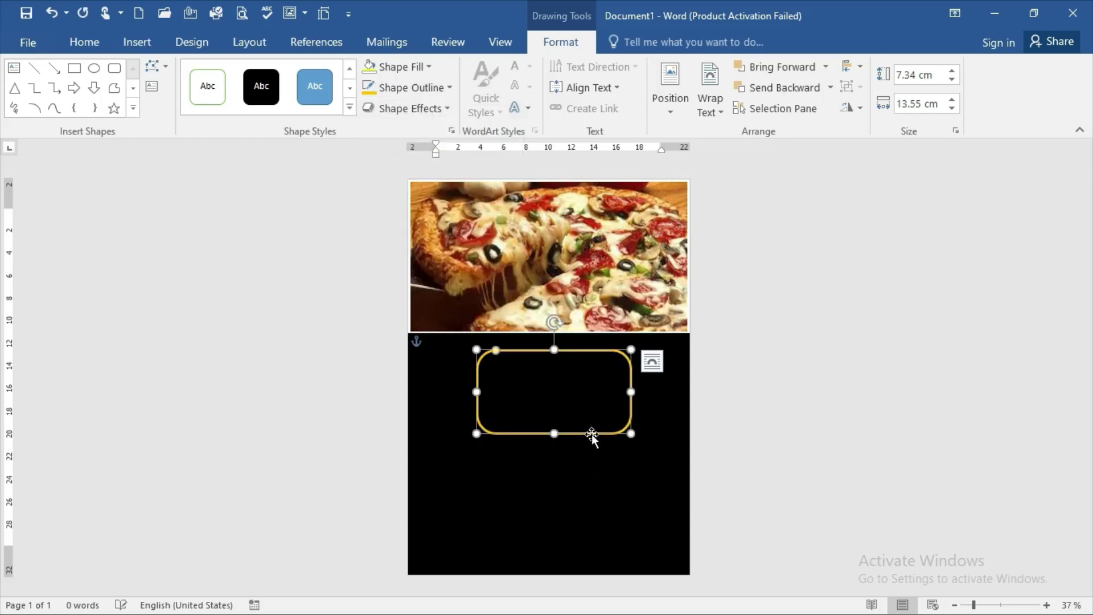
left_click_drag(592, 434, 550, 411)
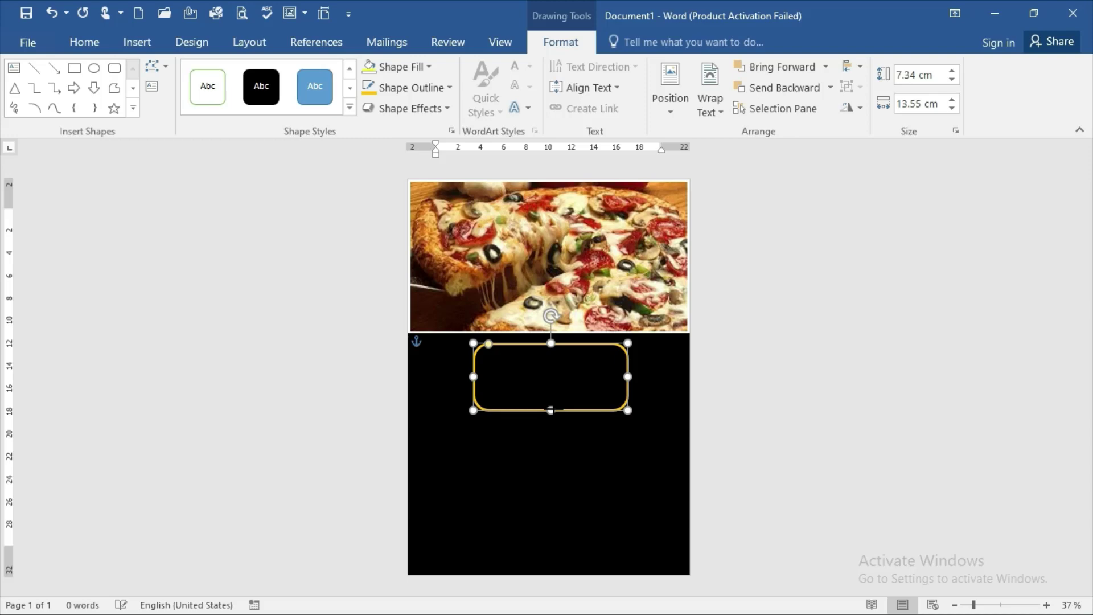
- Draw a text box about 3.3 cm high and 11.1 cm wide inside the rounded frame
left_click(13, 69)
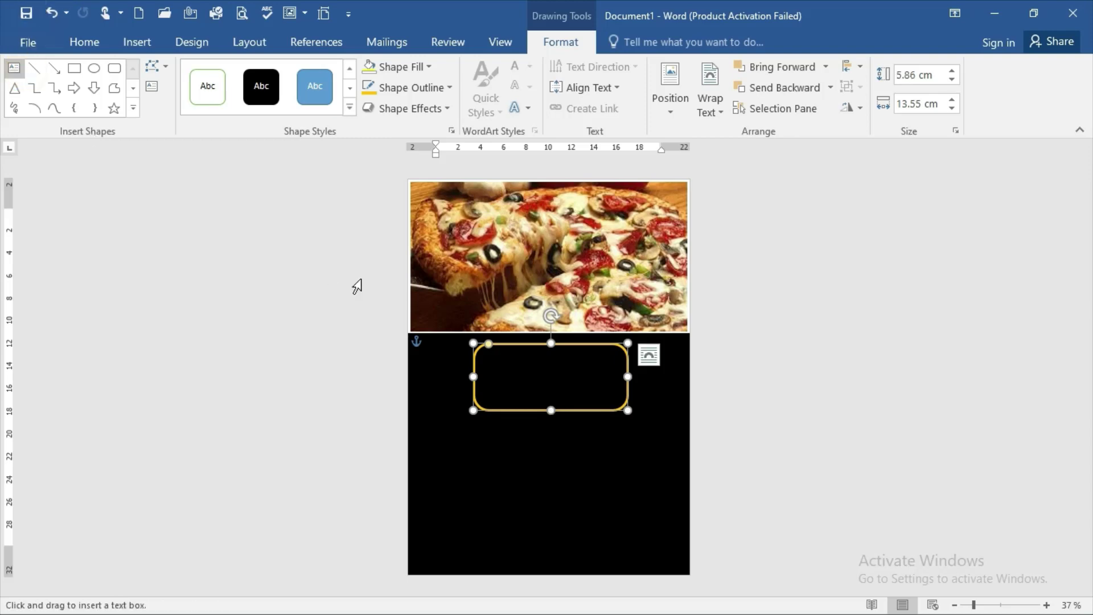
left_click(480, 358)
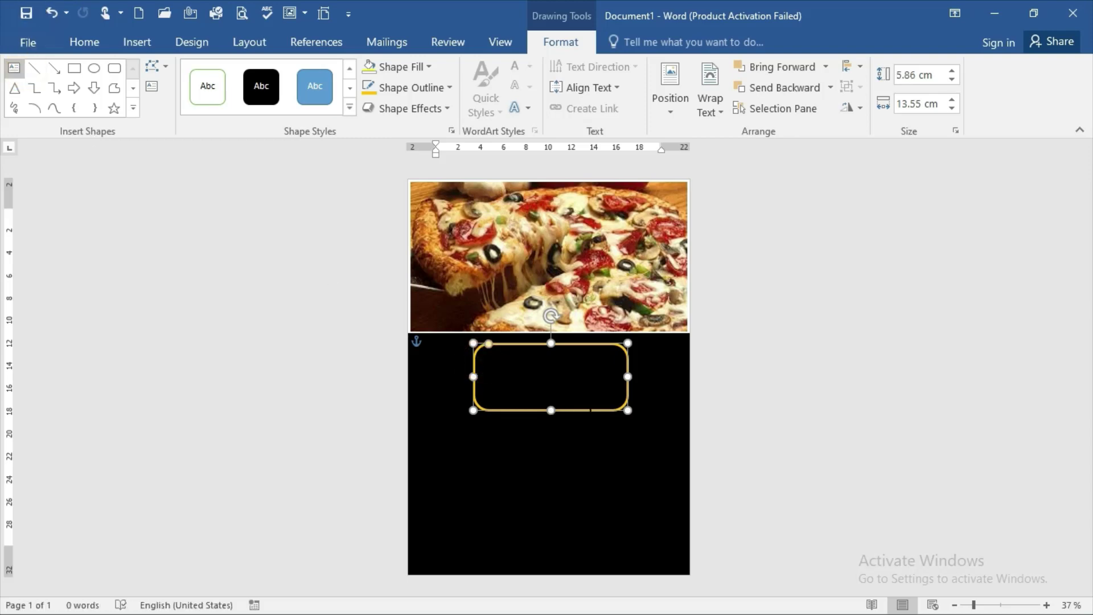
left_click_drag(479, 359, 607, 397)
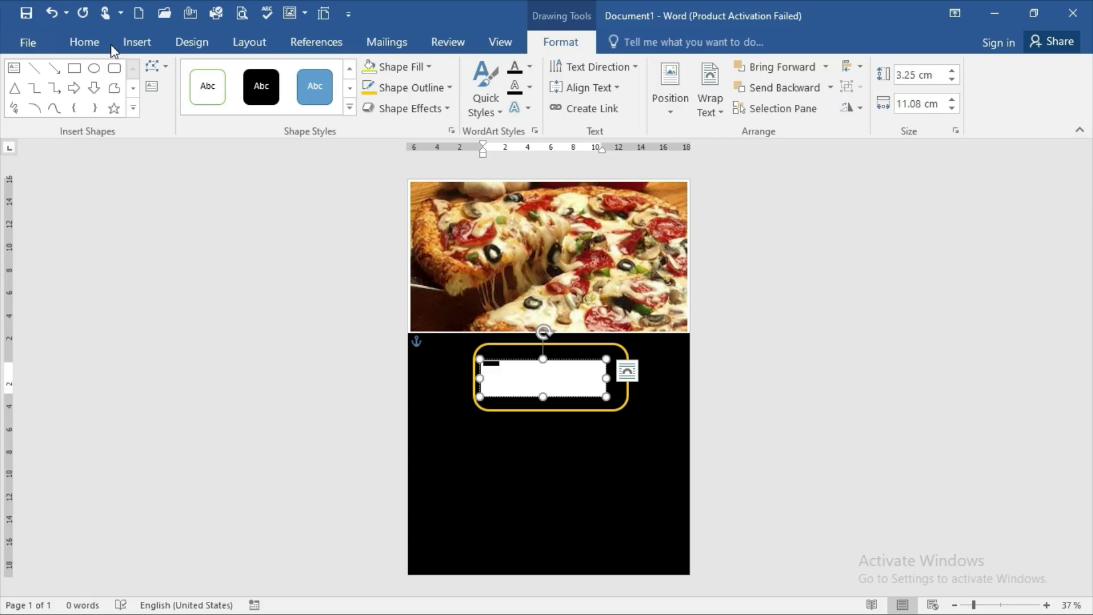
- Set the text box's font size to 24 and enter "Food menu" in it
left_click(96, 49)
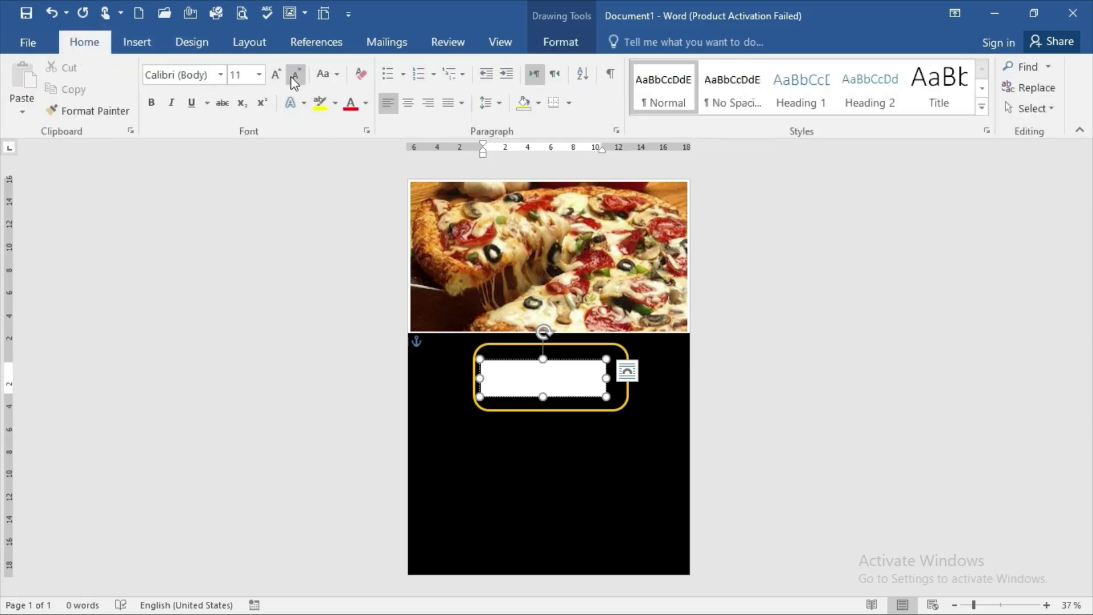
left_click(274, 73)
left_click(275, 73)
left_click(274, 73)
left_click(274, 73)
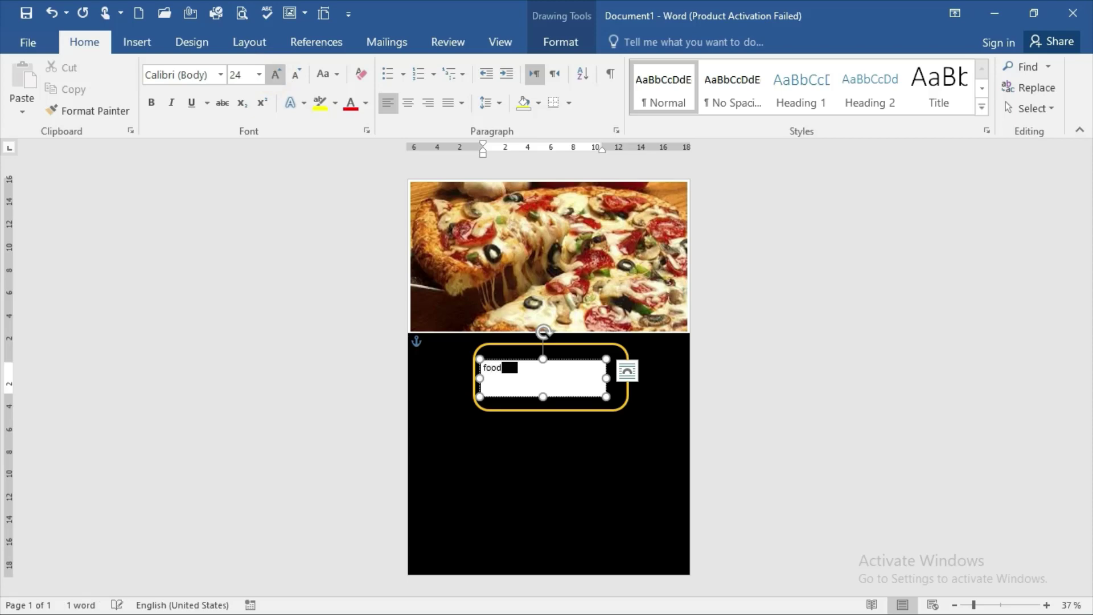
type("menu")
- Remove the fill and the outline of the "Food menu" text box
left_click(555, 34)
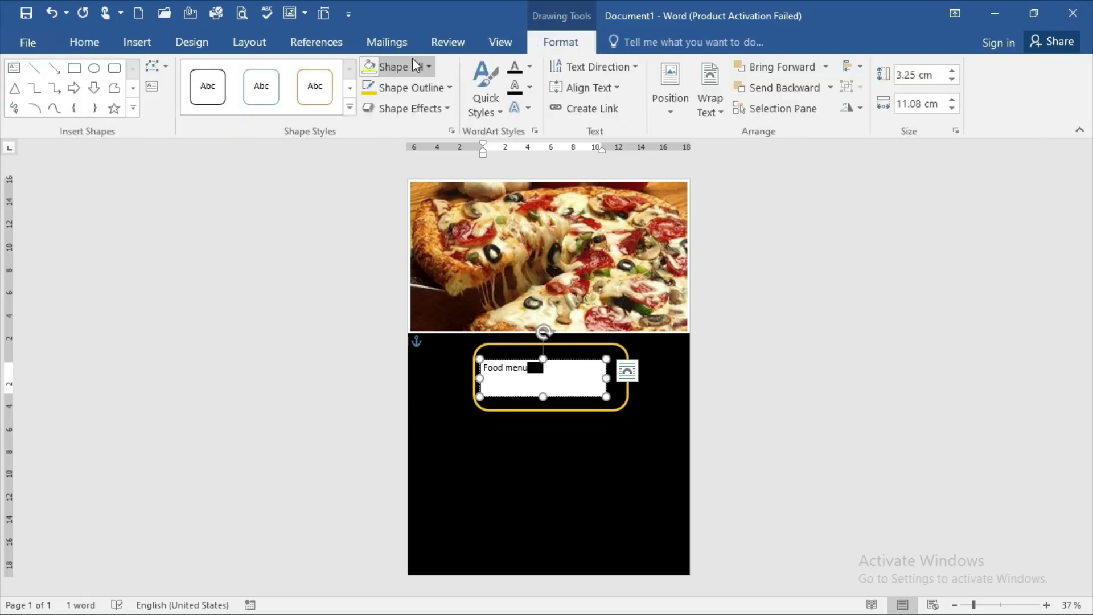
left_click(404, 72)
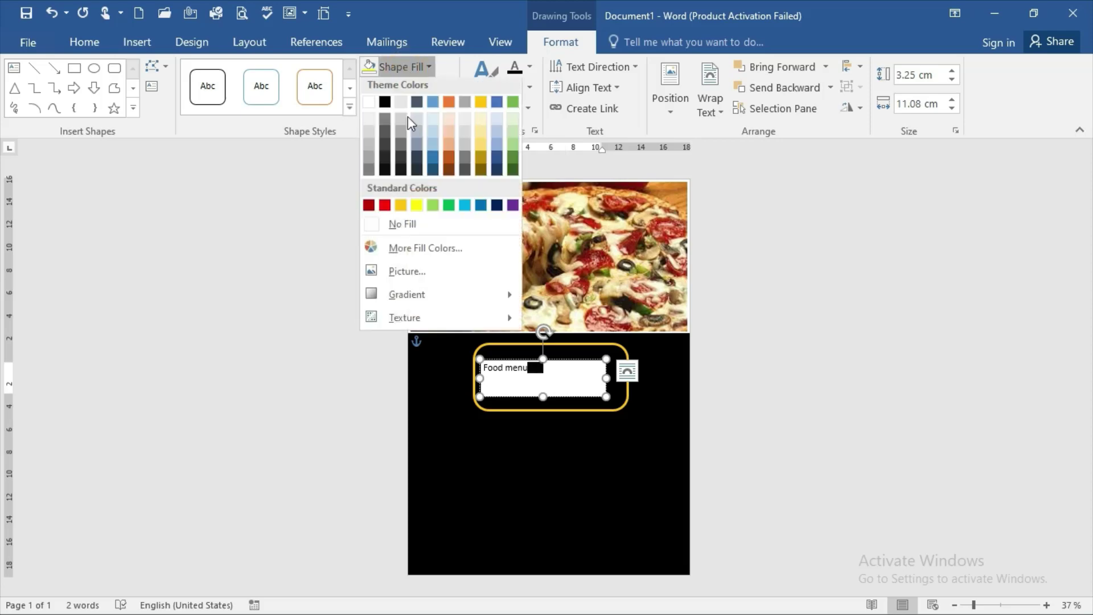
left_click(408, 223)
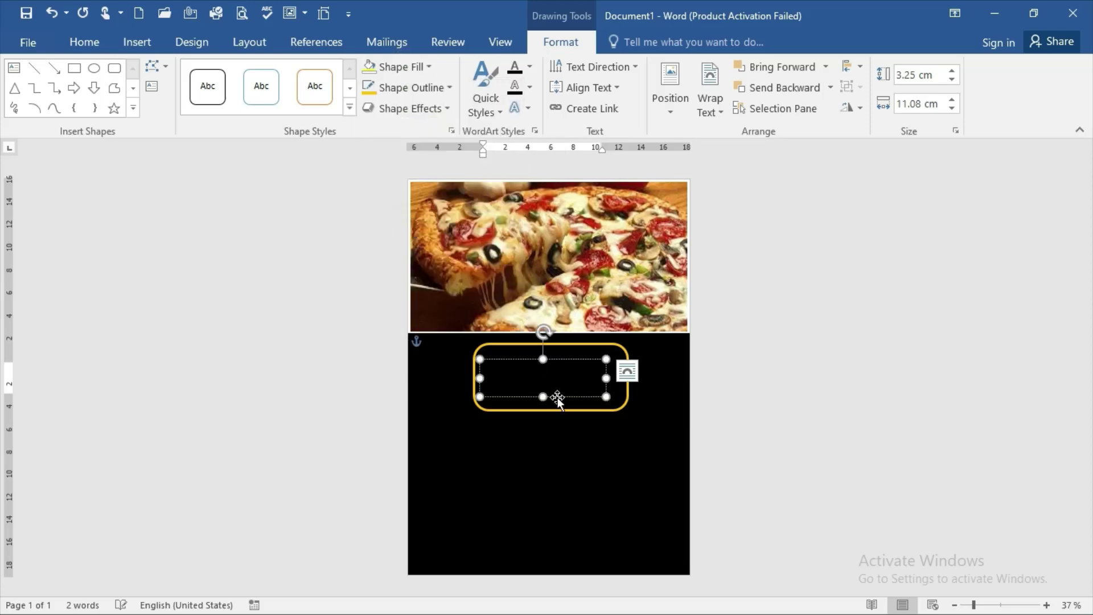
left_click(424, 89)
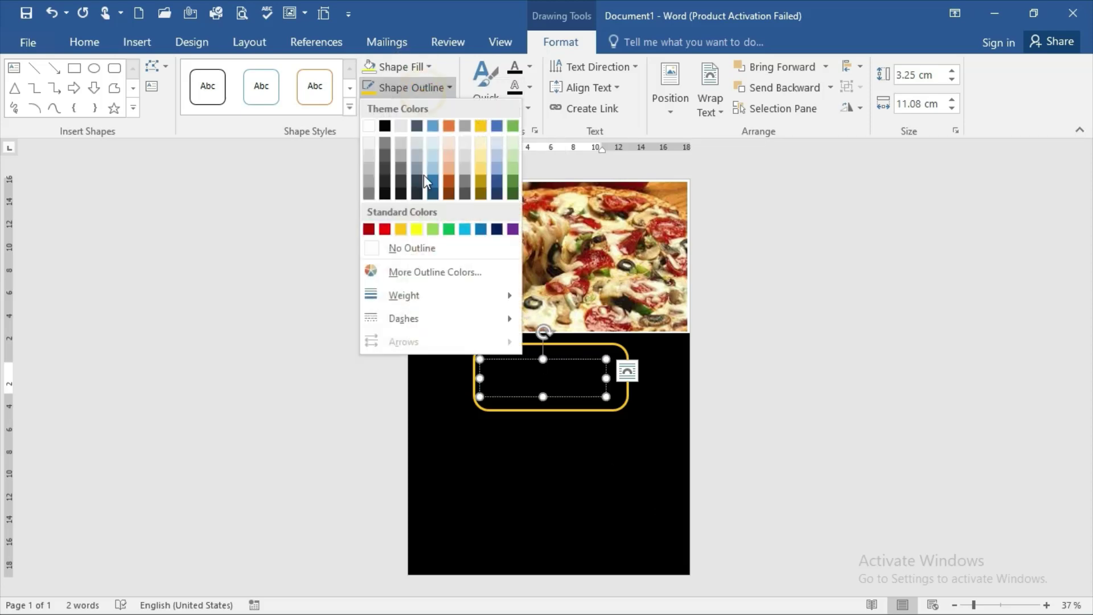
left_click(412, 248)
- Change the colour of all the "Food menu" text to white
left_click(532, 364)
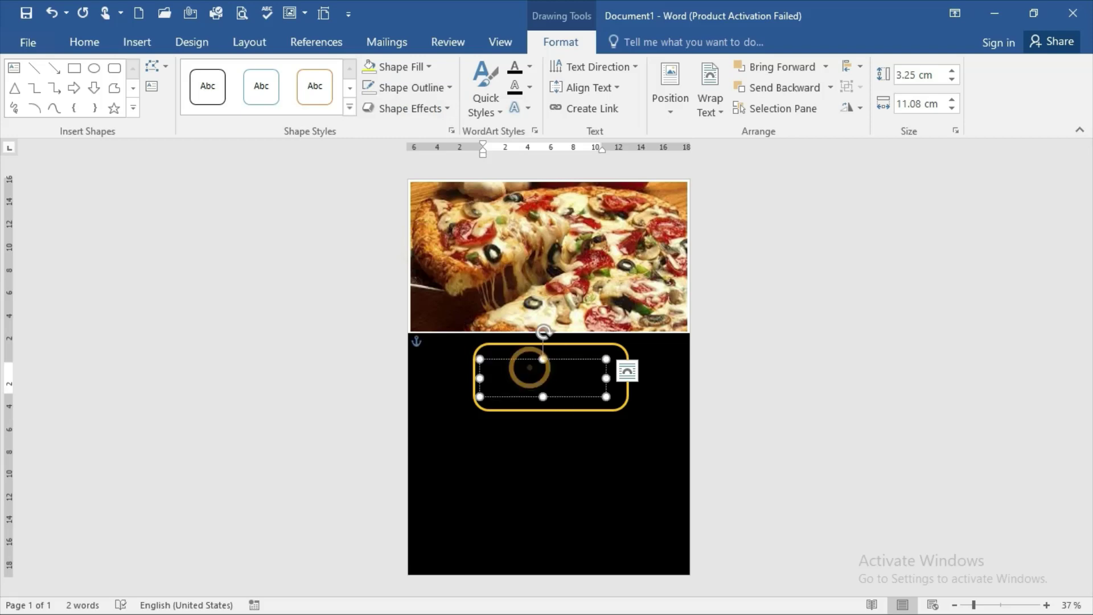
key("ctrl+a")
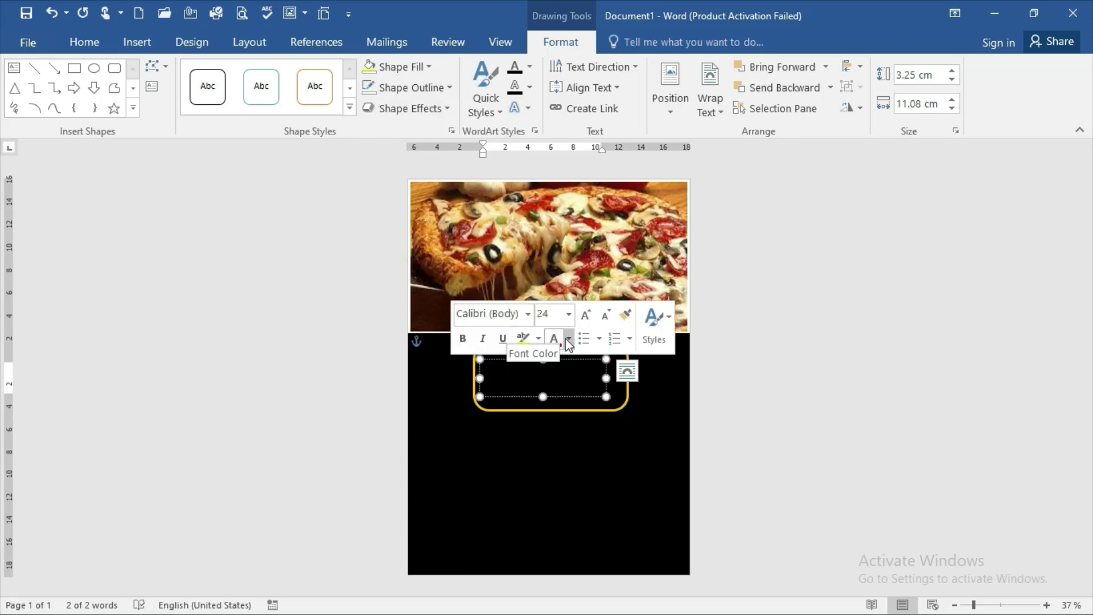
left_click(568, 339)
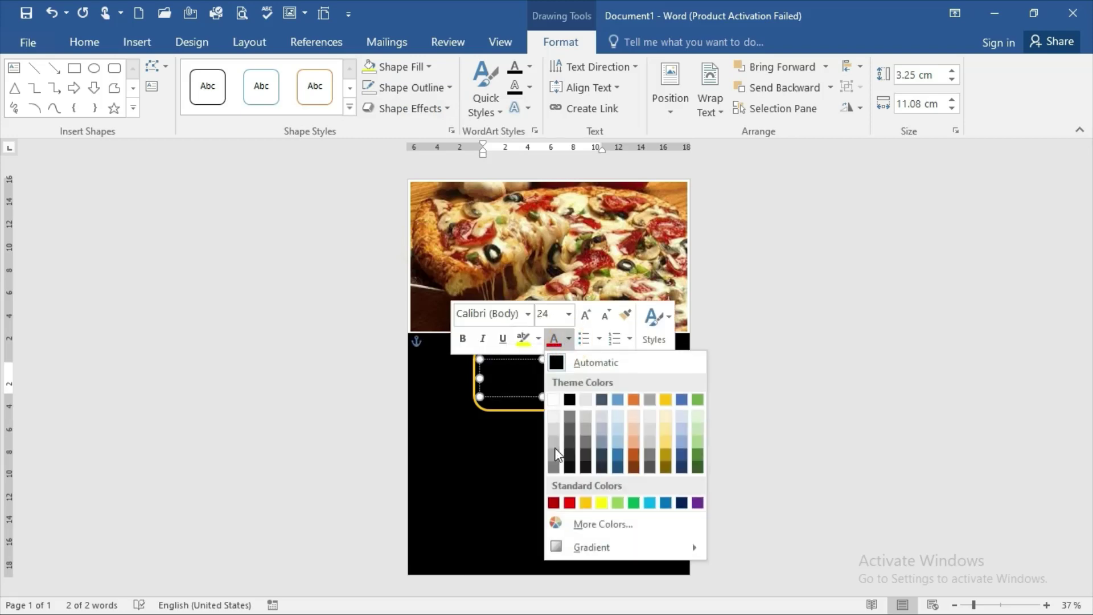
left_click(554, 400)
left_click(548, 394)
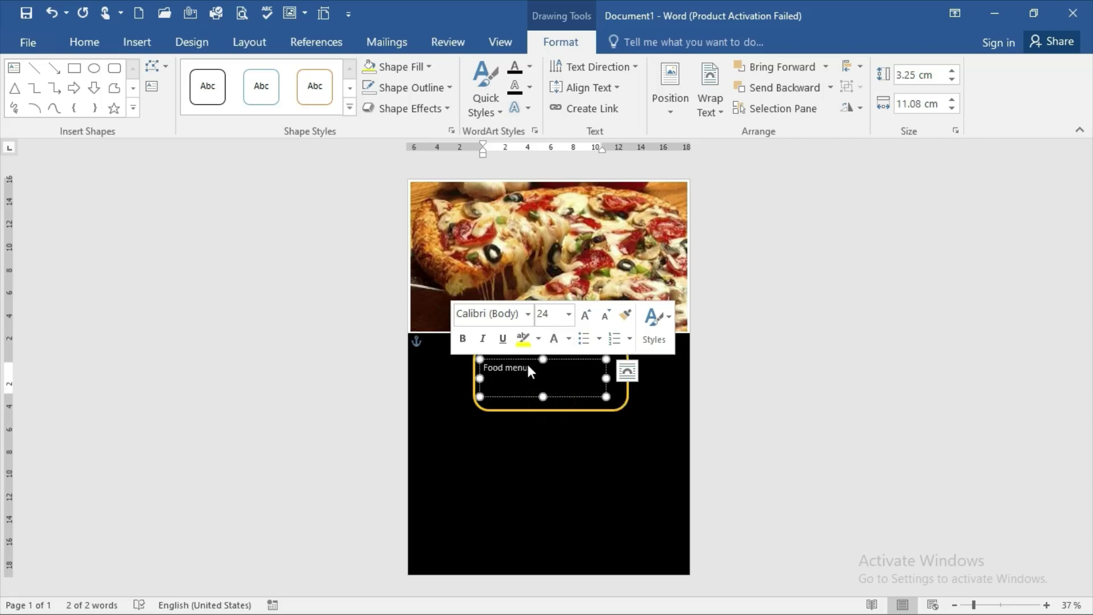
- Enlarge the "Food menu" text to 72 pt and widen its text box to about 12.8 cm
left_click(583, 319)
left_click(583, 320)
left_click(583, 320)
left_click(583, 319)
left_click(583, 318)
left_click_drag(606, 377, 626, 378)
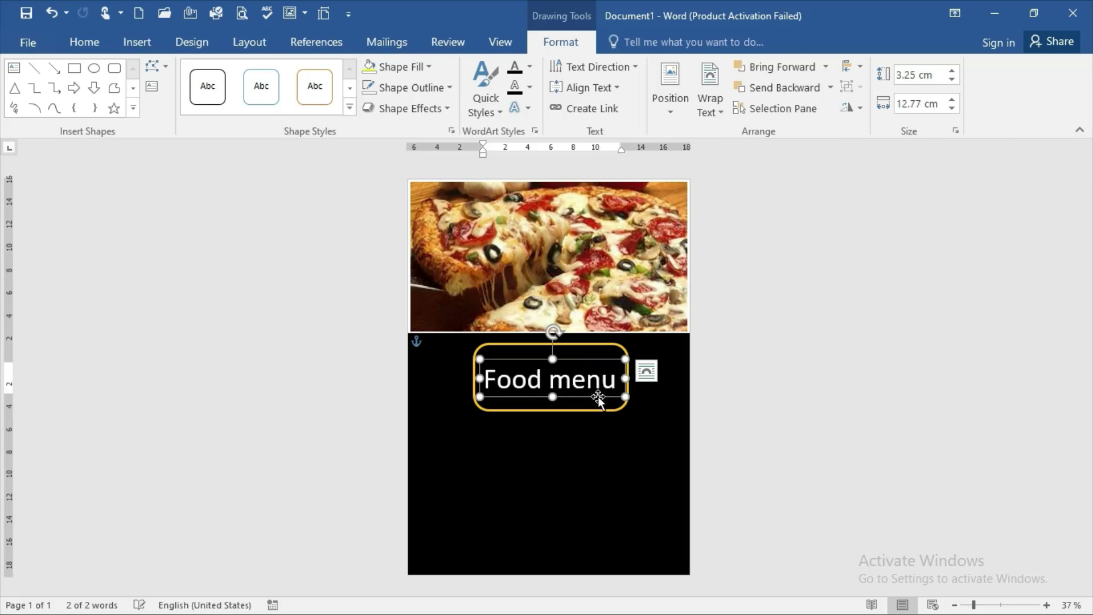
- Colour only the word "menu" in the heading orange
left_click_drag(619, 383, 482, 387)
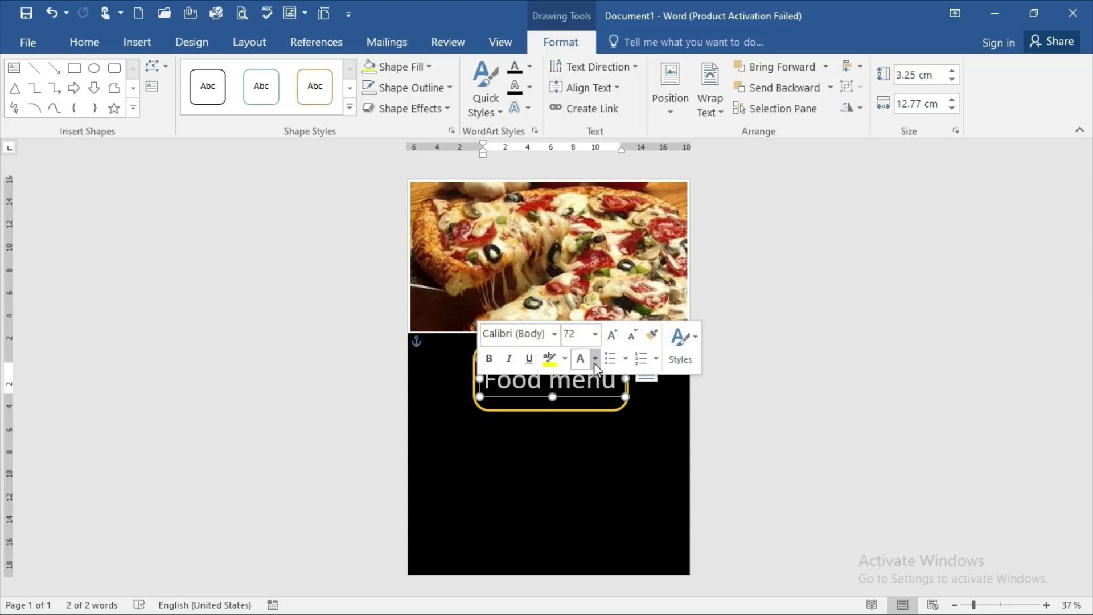
left_click(606, 380)
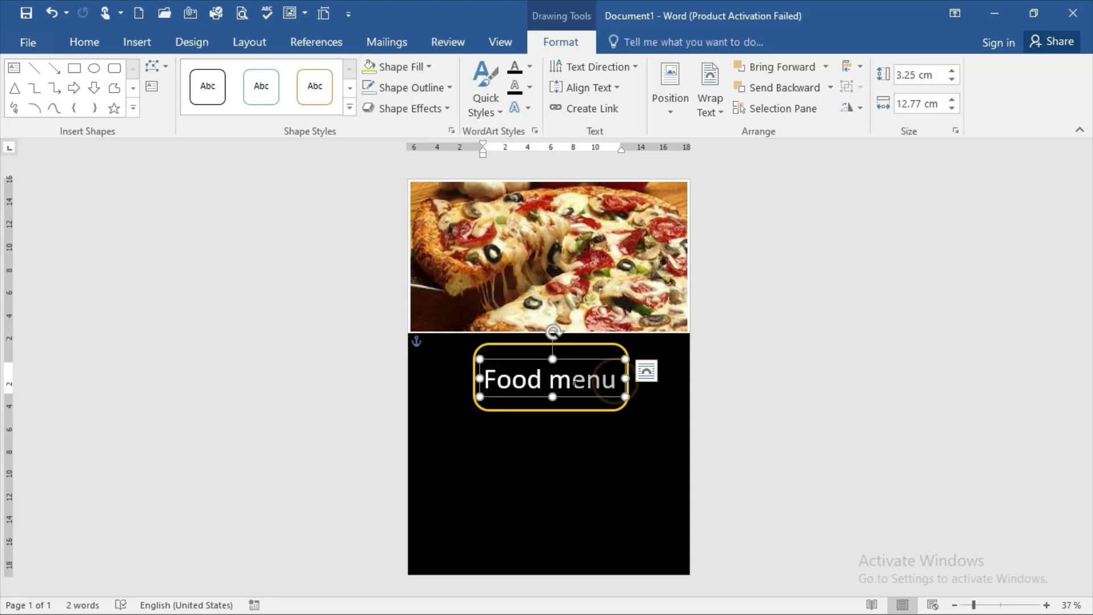
double_click(565, 385)
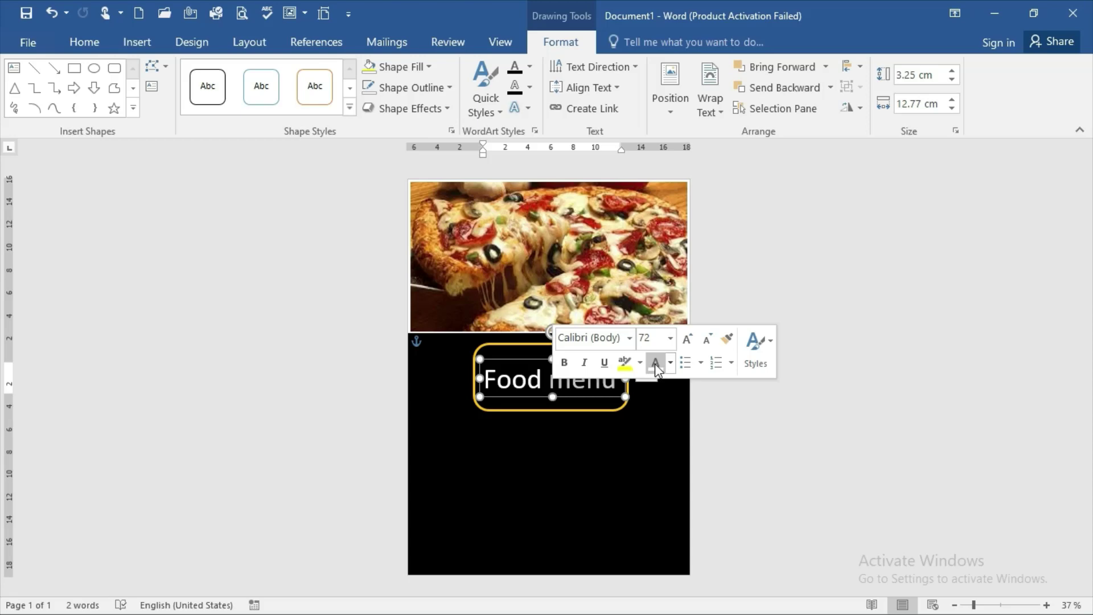
left_click(671, 363)
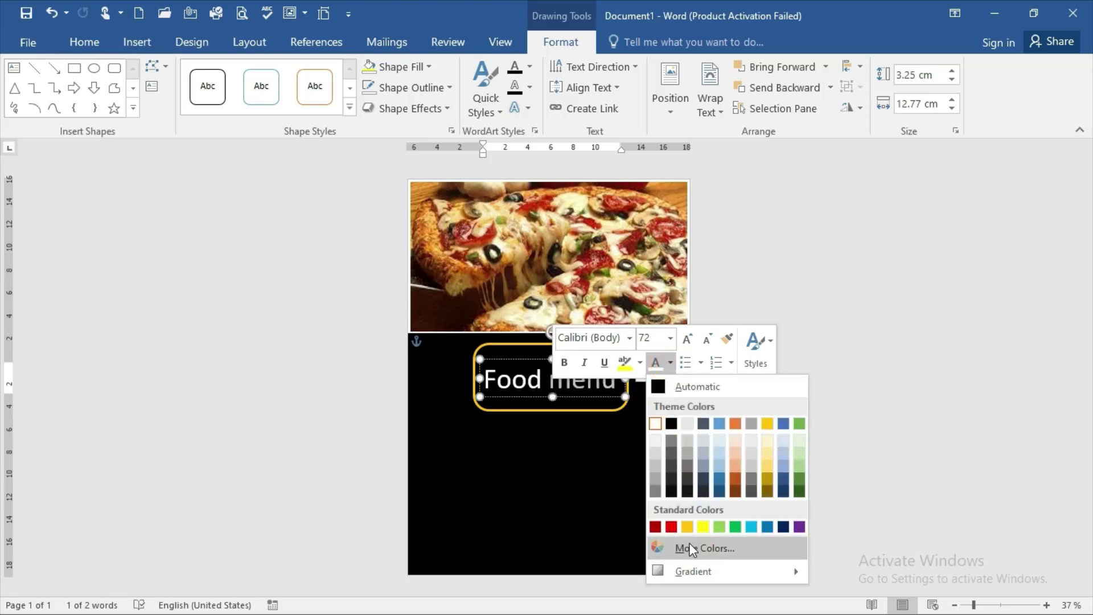
left_click(687, 526)
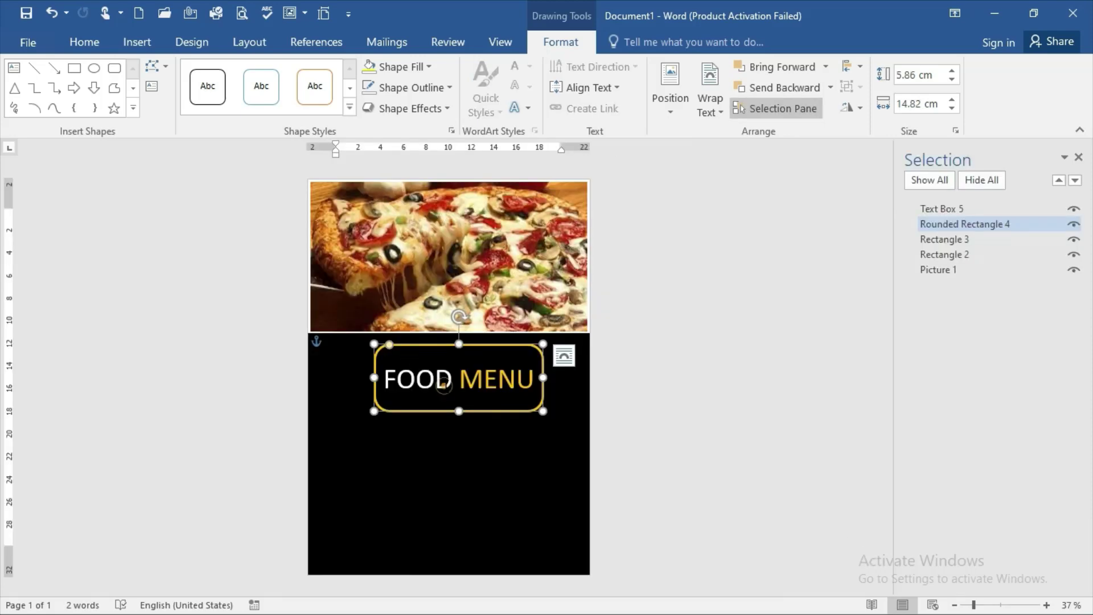
- Group the "FOOD MENU" text box with the rounded frame around it
left_click(451, 399, "shift")
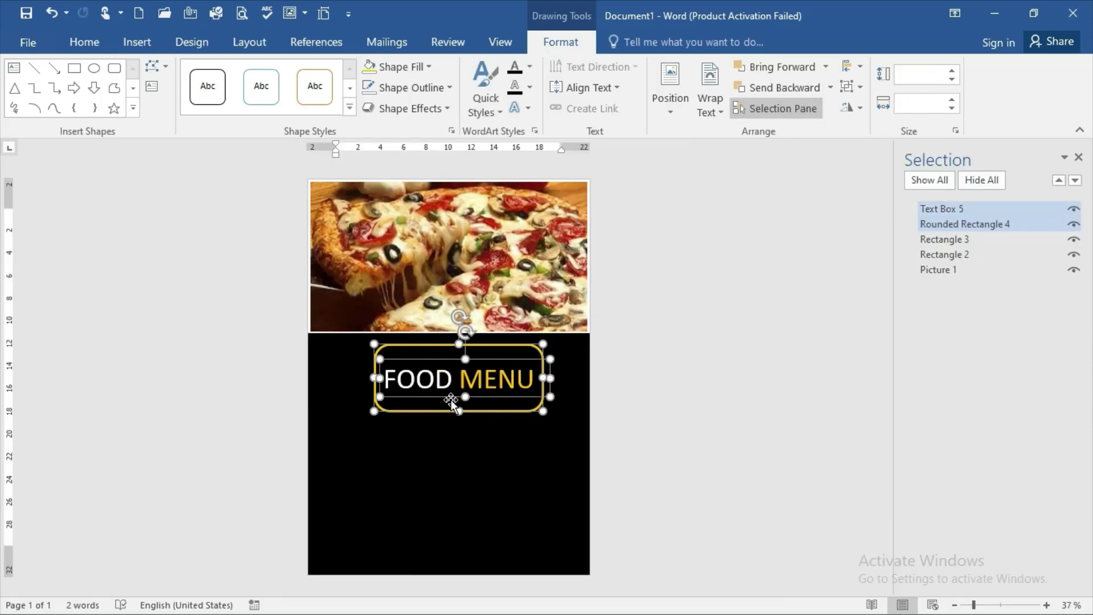
left_click(850, 94)
left_click(861, 117)
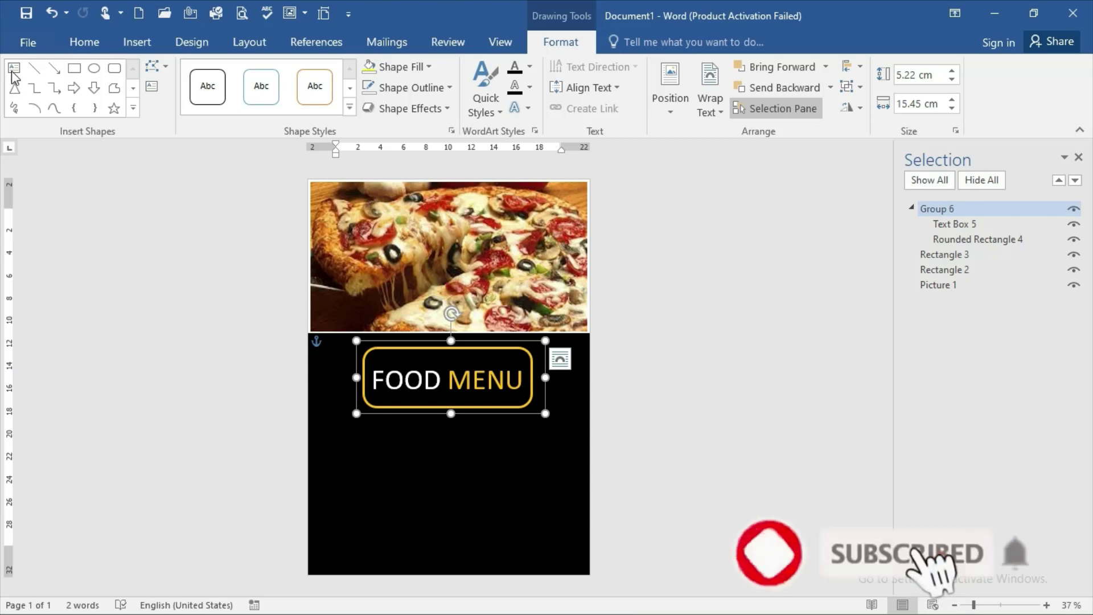
- Draw a text box about 11.3 × 3.3 cm beneath the heading frame and enter "Your restaurant nam"
left_click(13, 73)
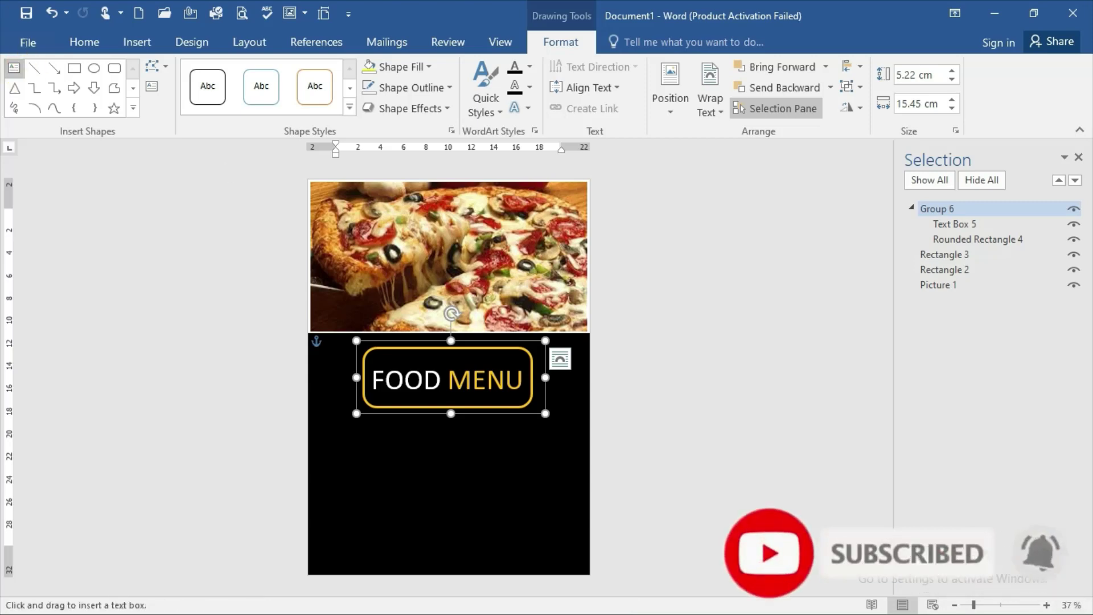
left_click(382, 427)
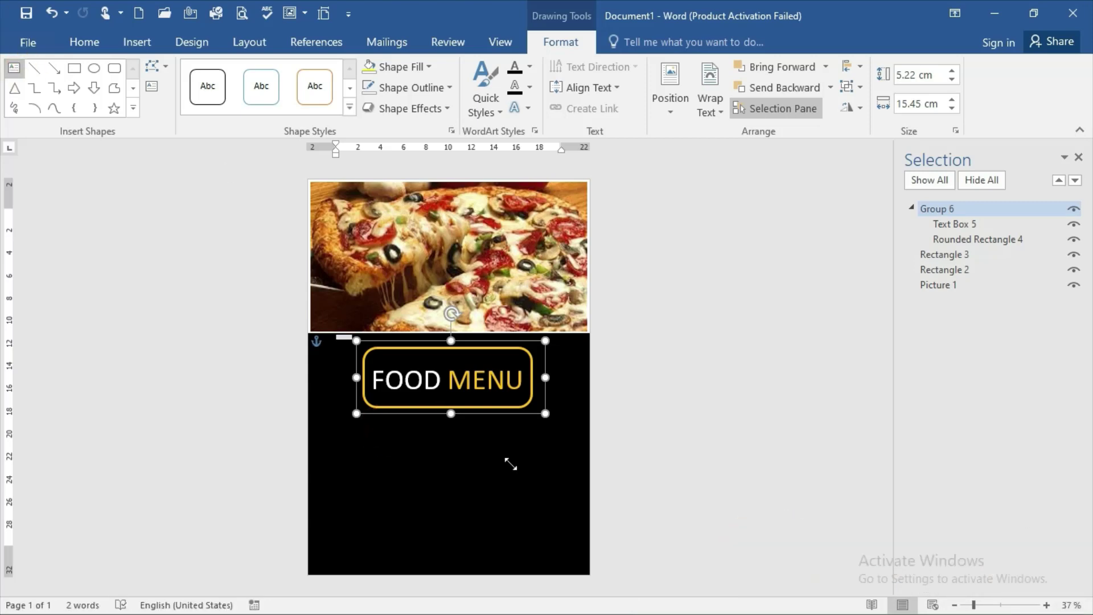
left_click_drag(510, 464, 511, 464)
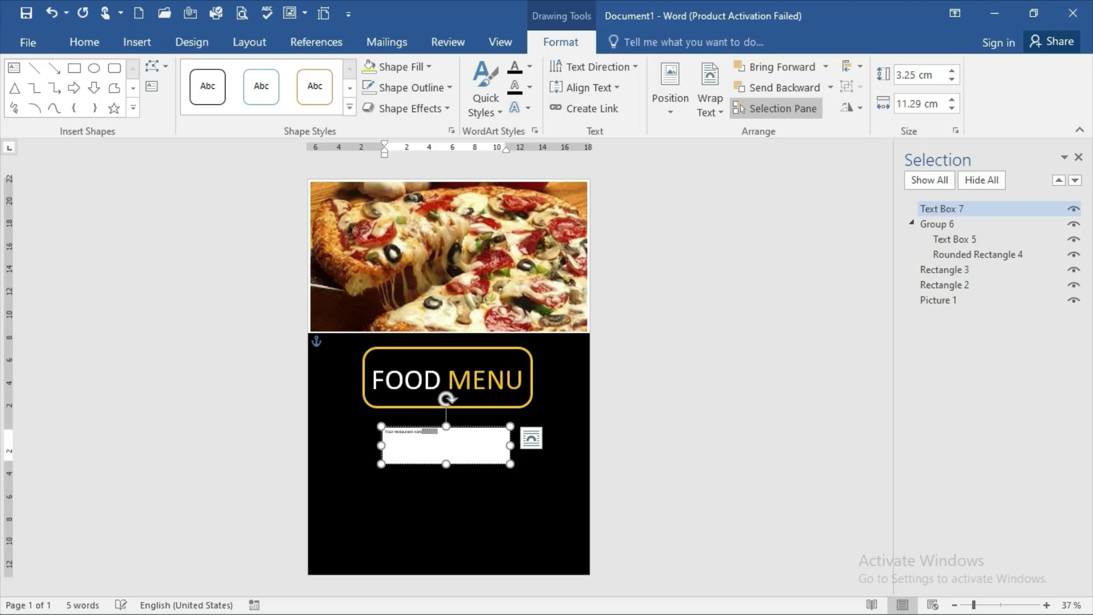
- Enlarge the restaurant name text to 28 pt
left_click_drag(431, 434, 394, 415)
left_click(521, 391)
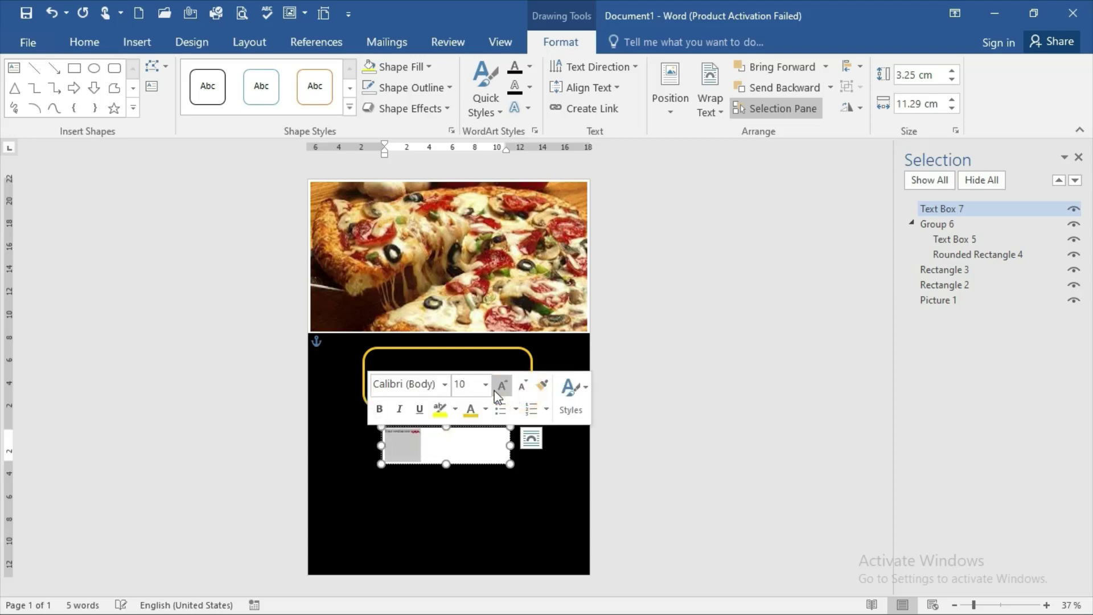
left_click(495, 388)
left_click(494, 387)
left_click(494, 387)
left_click(493, 391)
left_click(493, 390)
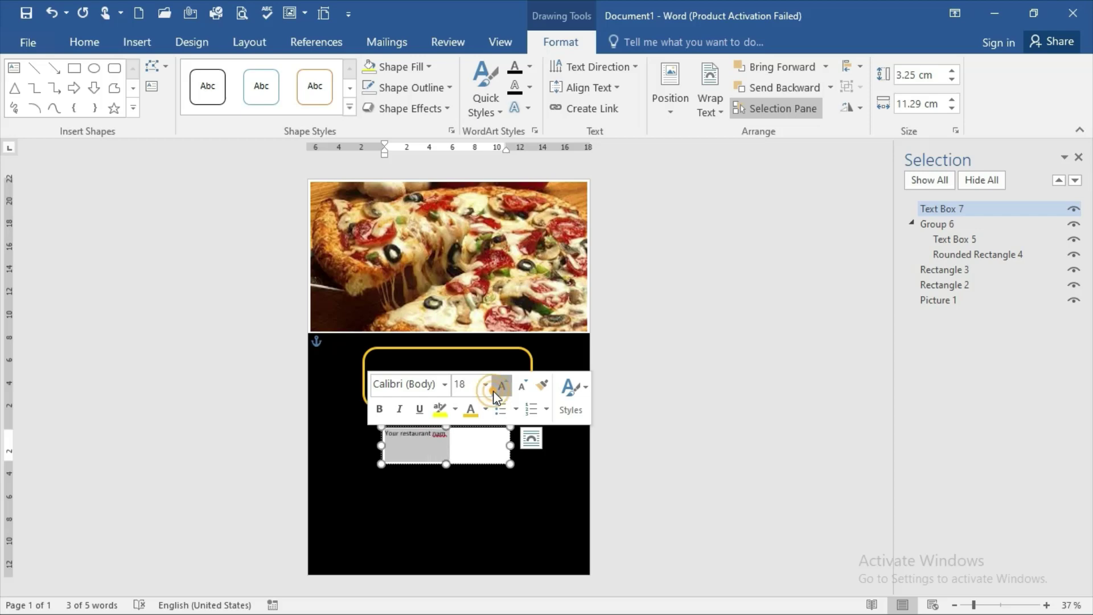
left_click(494, 390)
left_click(493, 391)
left_click(493, 390)
left_click(494, 391)
left_click(493, 391)
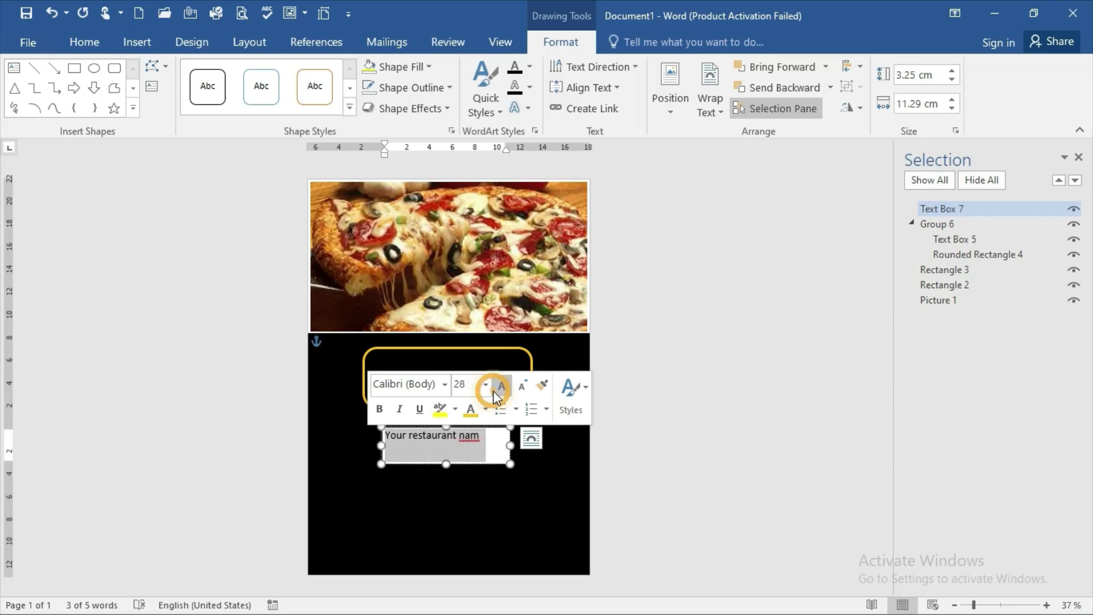
- Colour the restaurant name text white and remove its text box's fill and outline
left_click(490, 411)
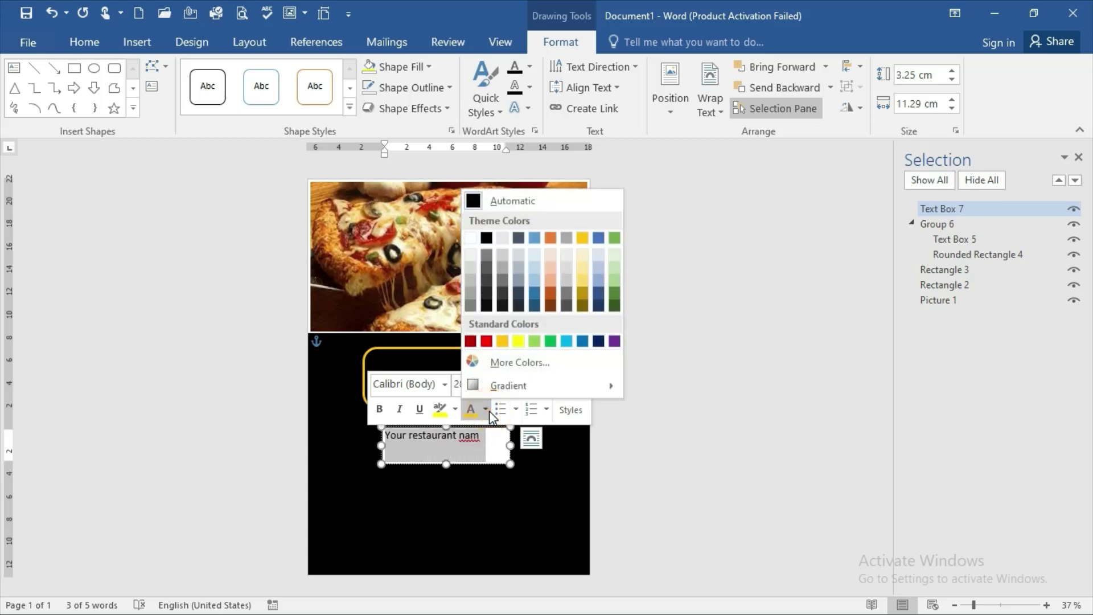
left_click(471, 237)
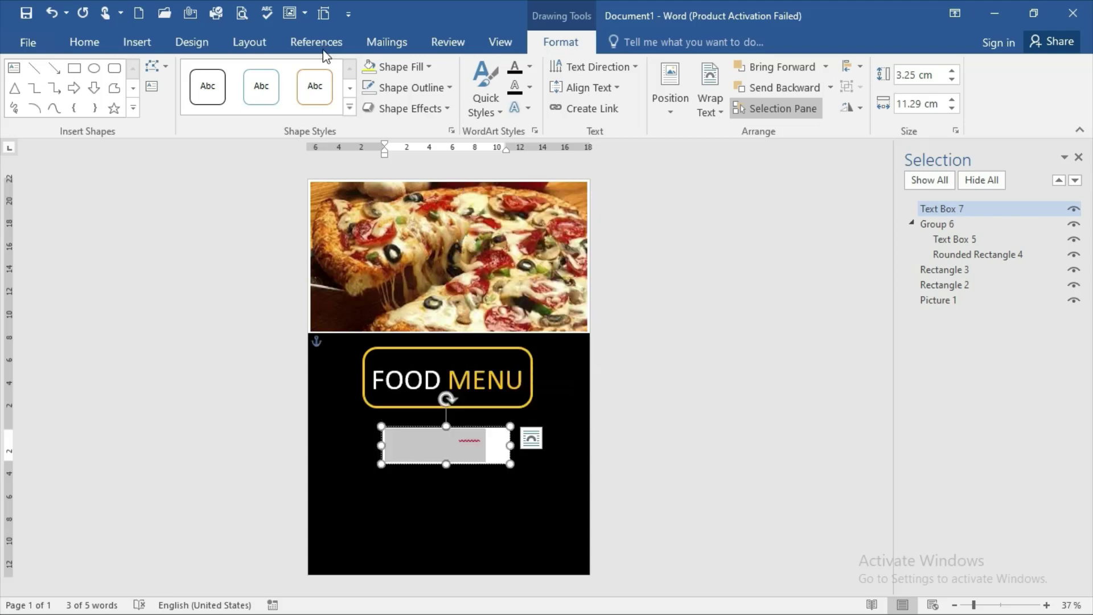
left_click(402, 66)
left_click(452, 226)
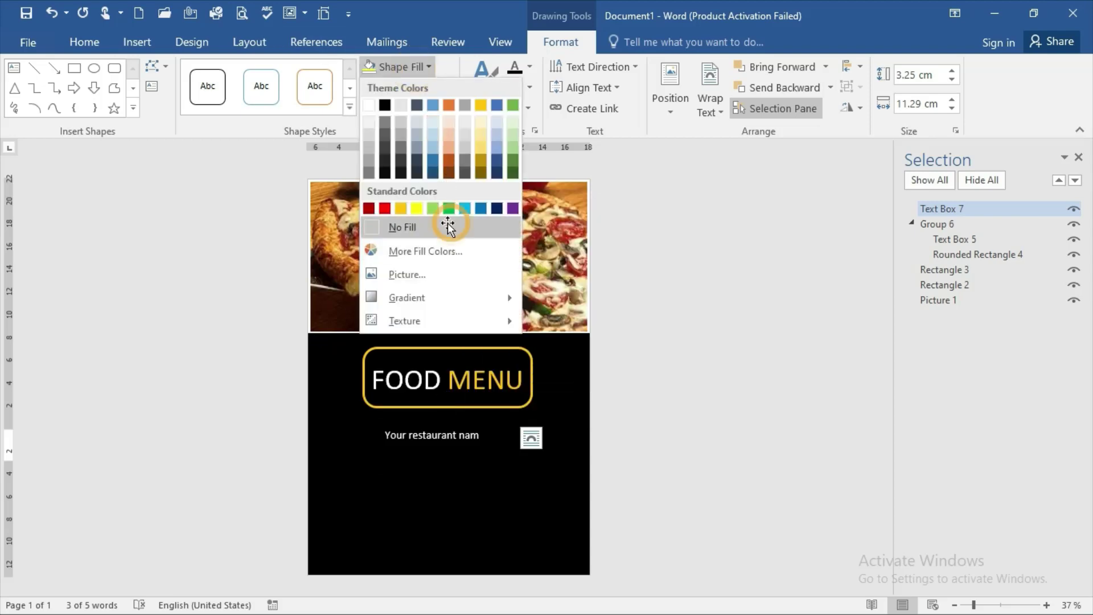
left_click(426, 88)
left_click(415, 247)
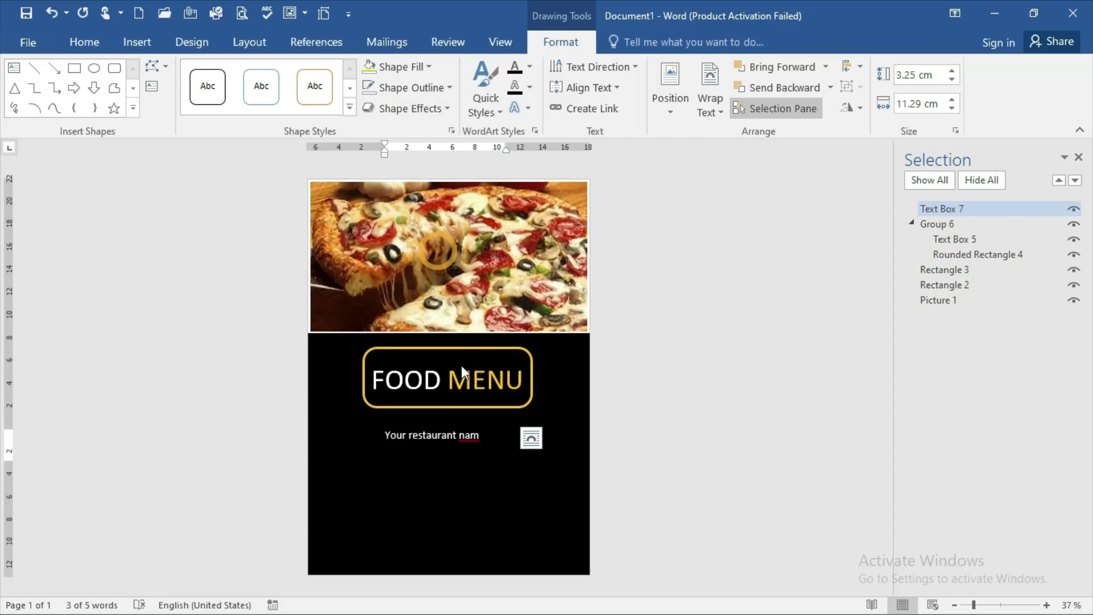
- Complete the text as "Your restaurant name" and enlarge it to 48 pt
left_click(487, 436)
type("e")
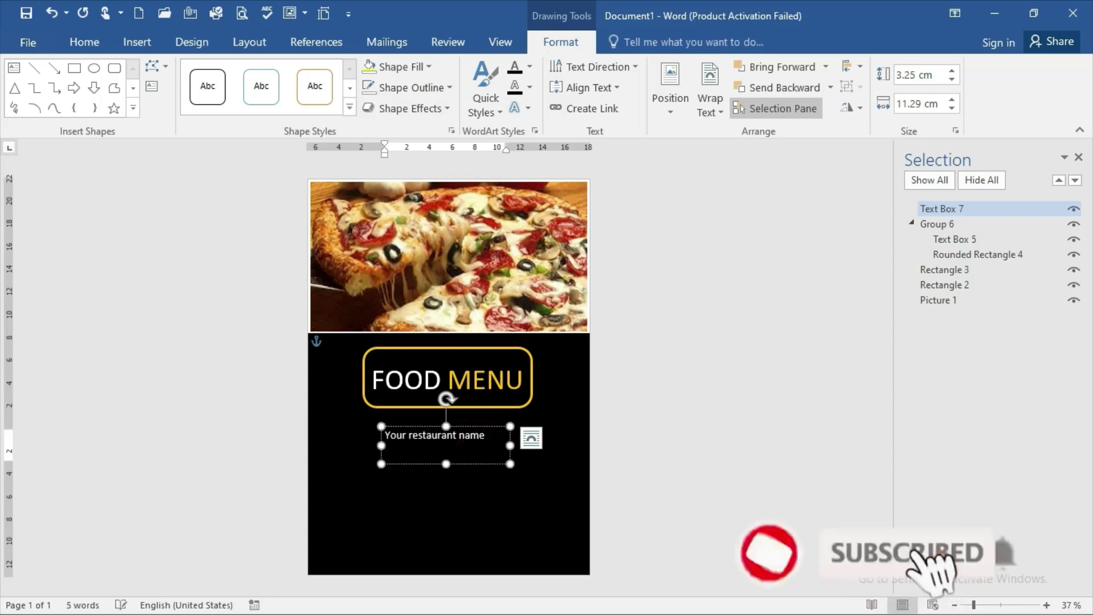
left_click(485, 440)
triple_click(411, 441)
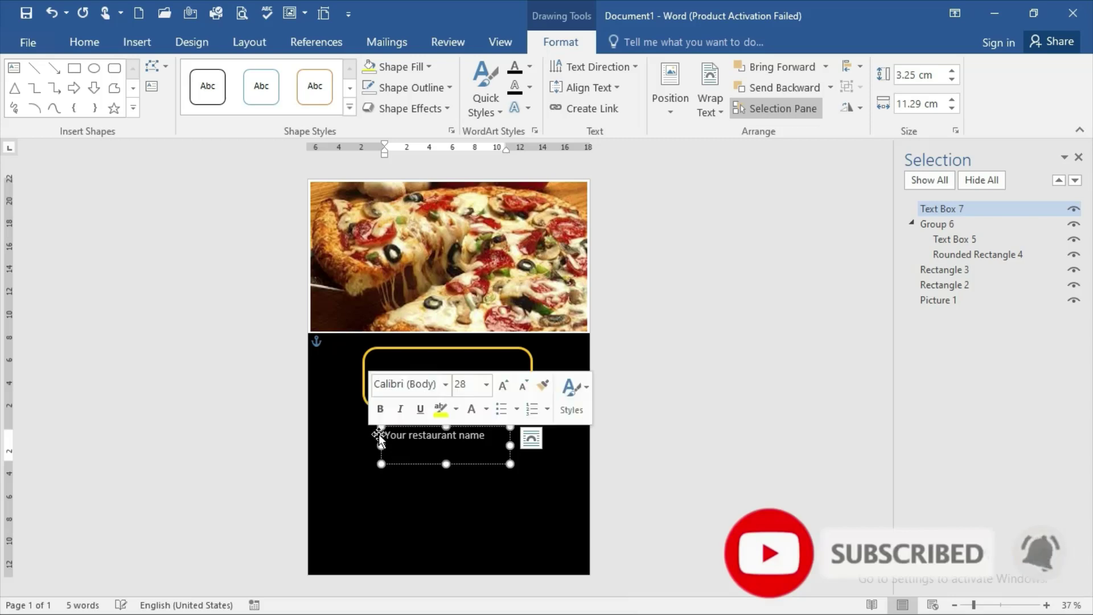
left_click(514, 386)
left_click(515, 386)
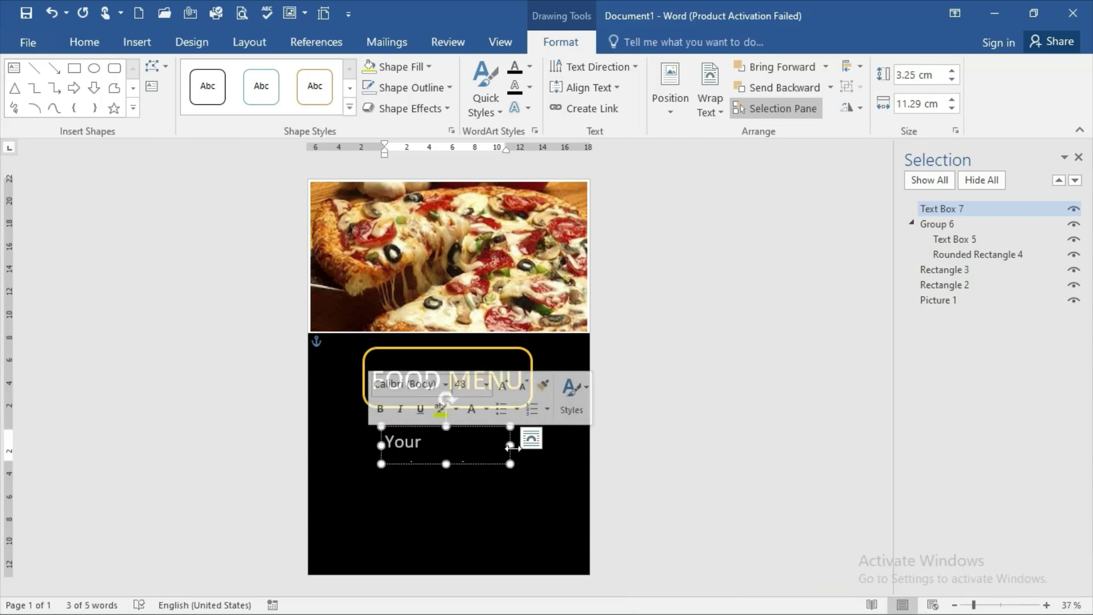
type("restaurant")
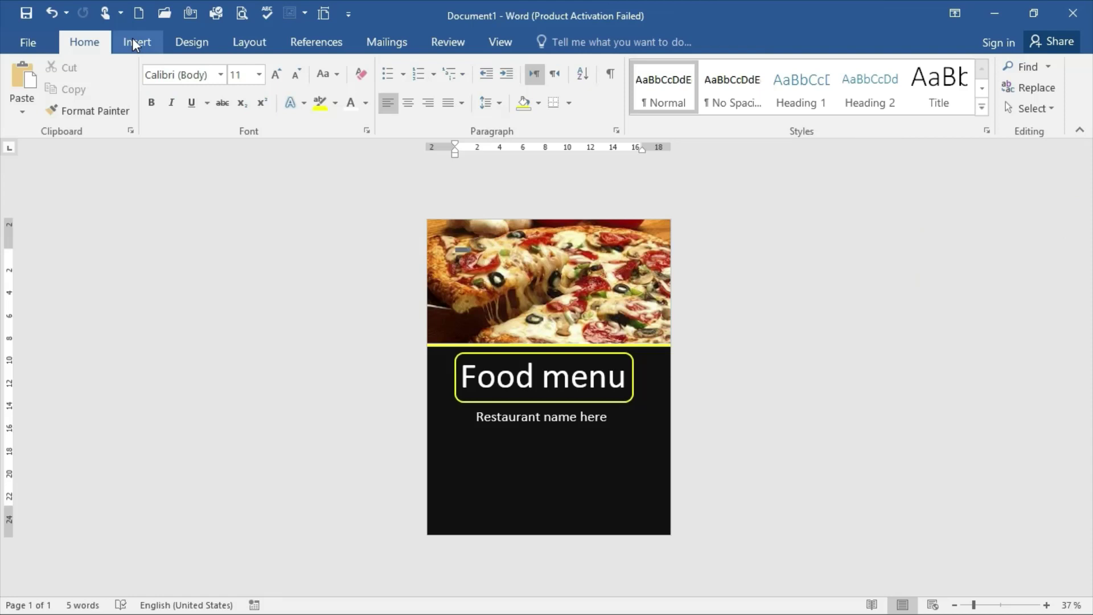
- Draw a rectangle about 16 × 7.5 cm in the black section beneath the "Restaurant name here" text
left_click(137, 42)
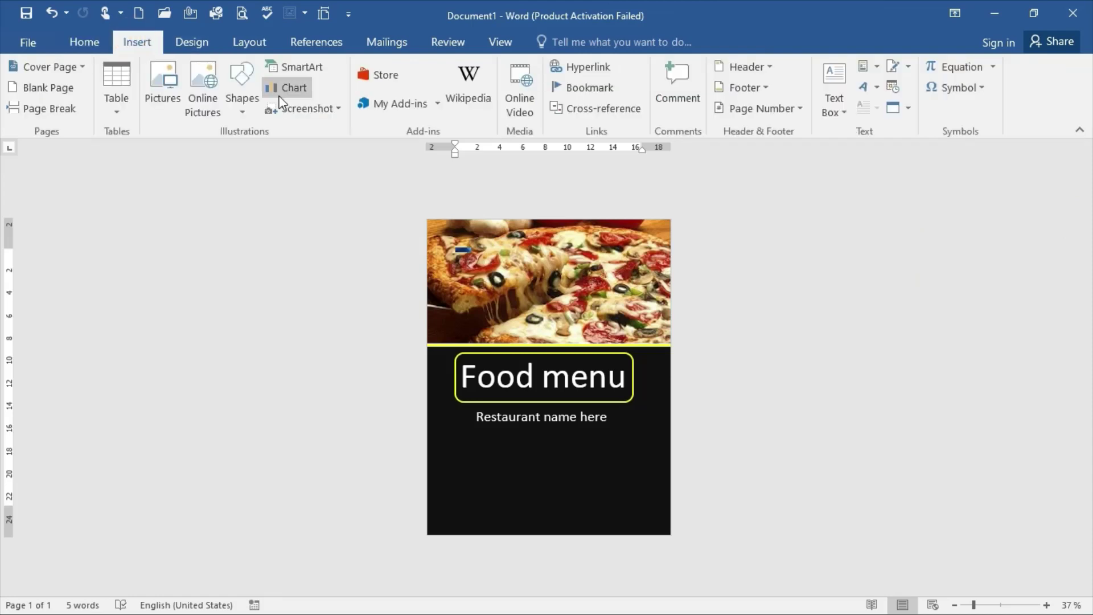
left_click(242, 94)
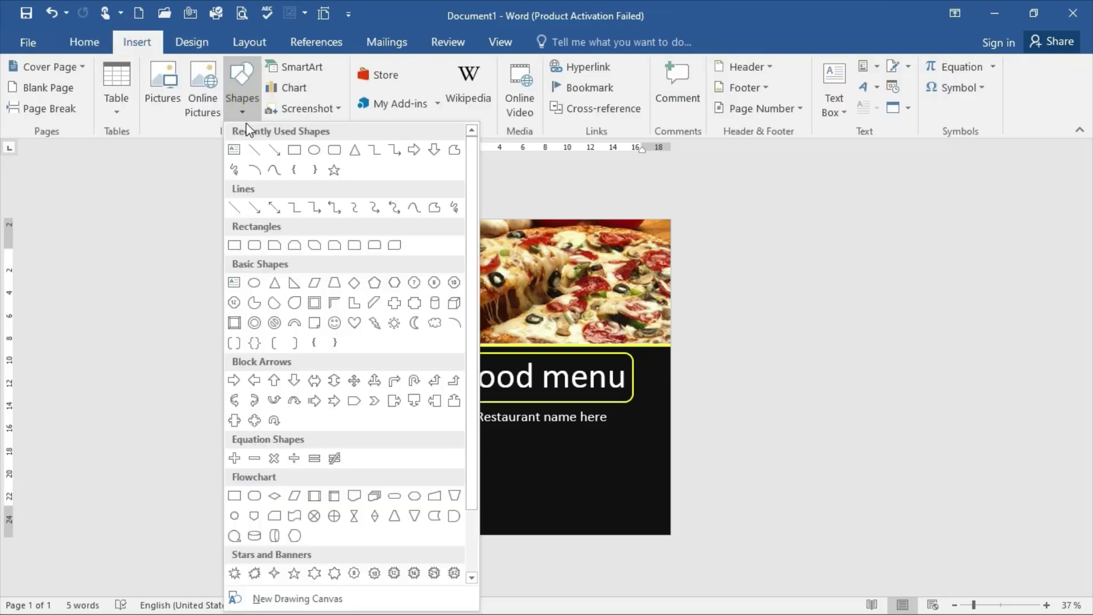
left_click(289, 152)
left_click_drag(463, 438, 644, 519)
left_click_drag(639, 458, 637, 457)
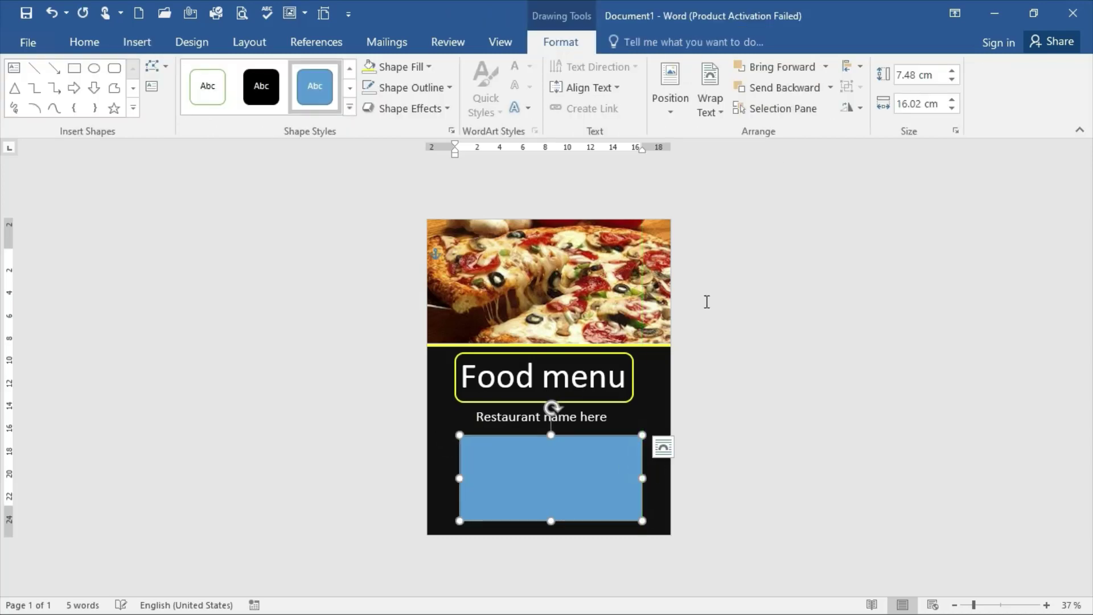
- Align the rectangle to the vertical middle, move it back below "Restaurant name here" and nudge it slightly left
left_click(849, 67)
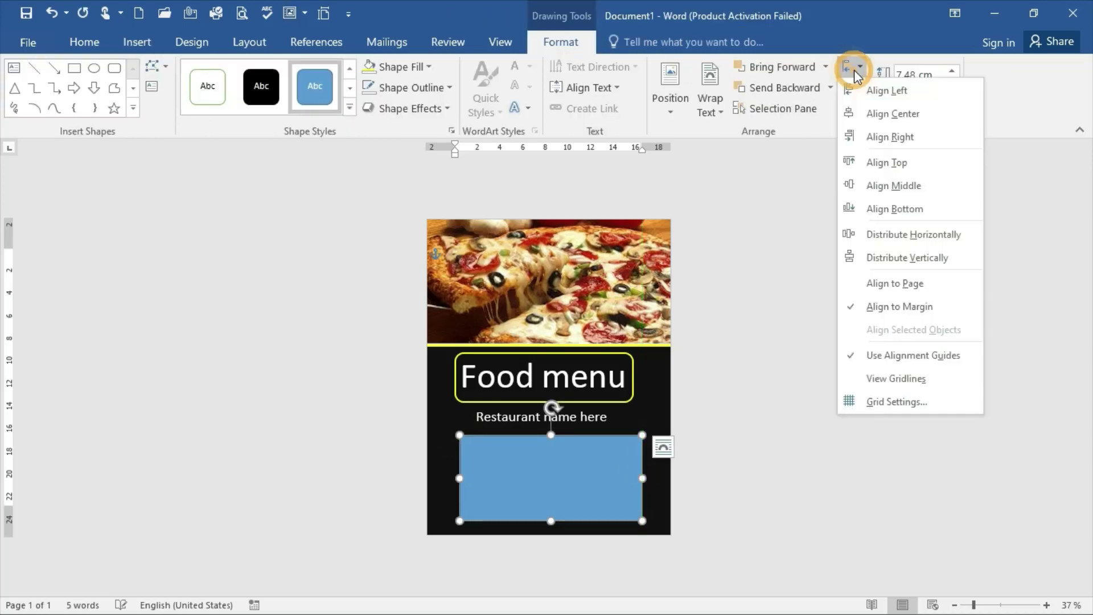
left_click(886, 181)
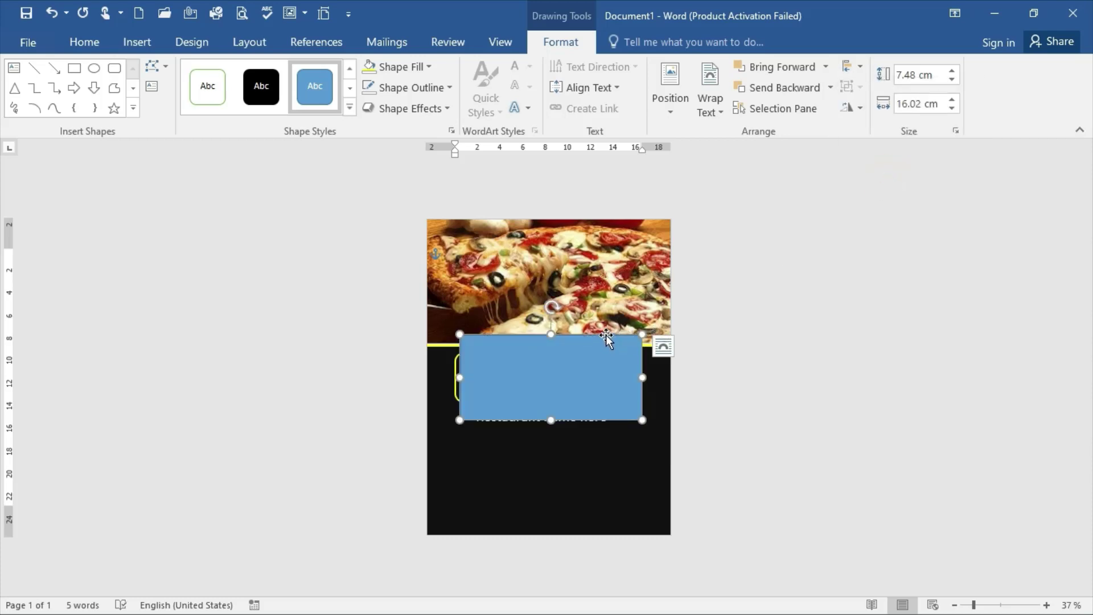
left_click_drag(607, 339, 595, 440)
key("ctrl+Left")
key("ctrl+Left")
key("ctrl+Left")
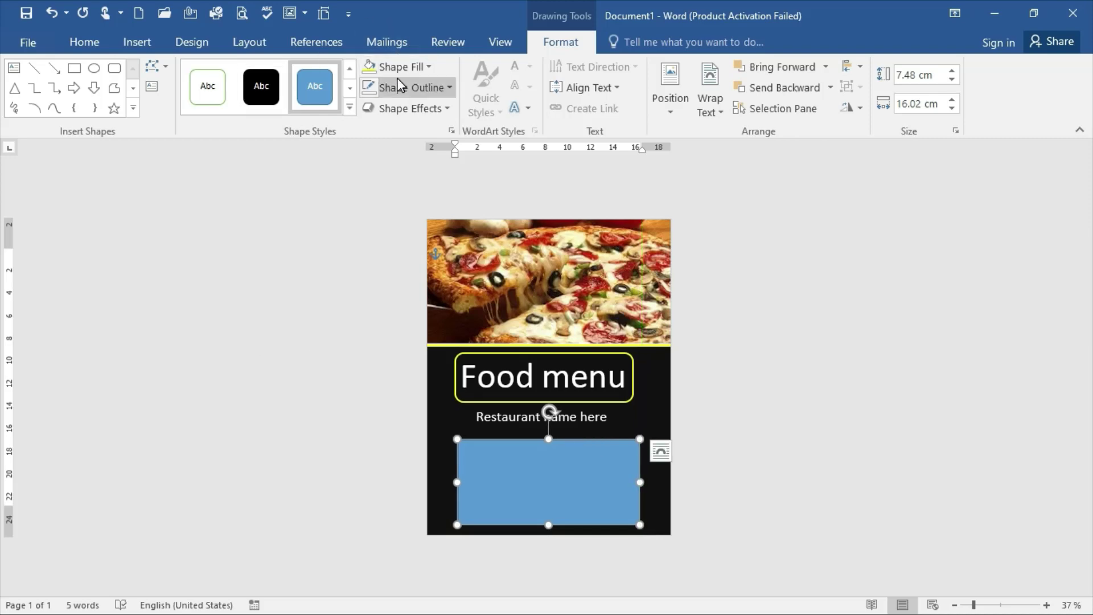
- Remove the rectangle's fill and give it a yellow 4½ pt outline
left_click(413, 88)
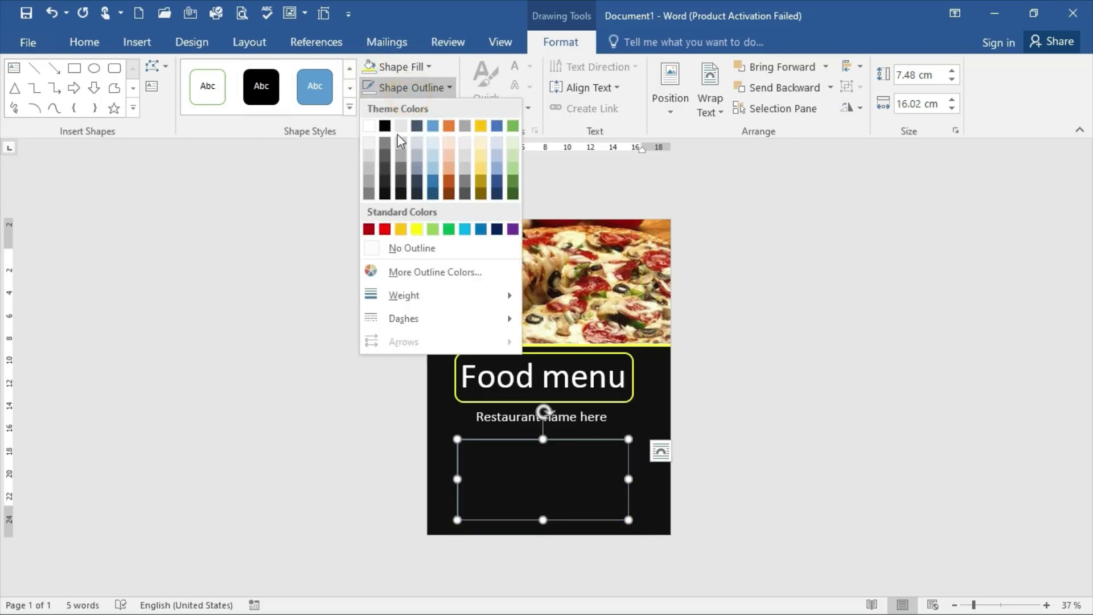
left_click(417, 229)
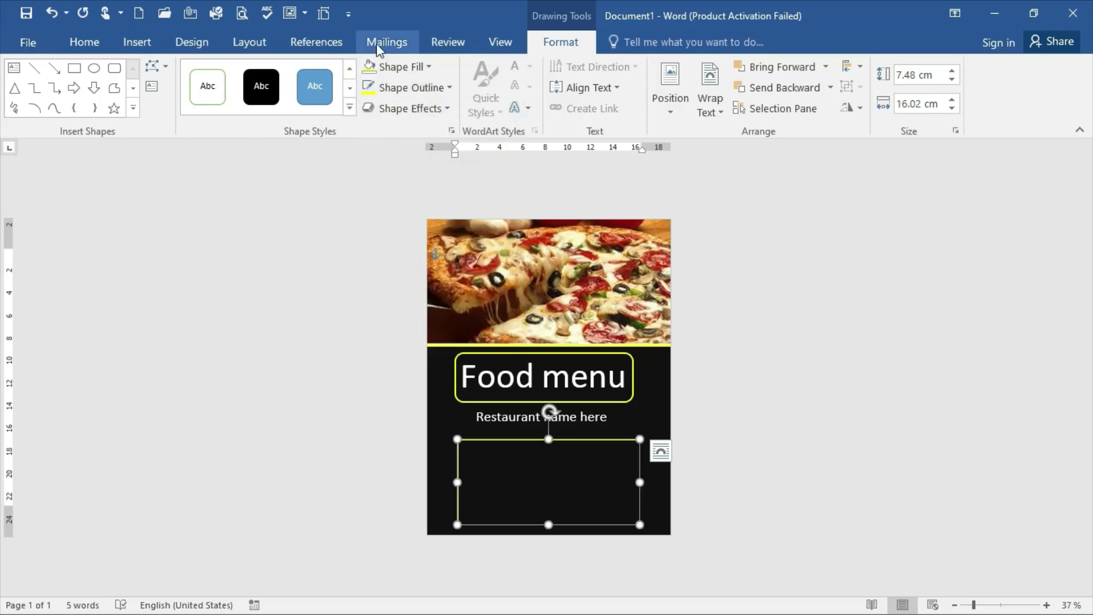
left_click(400, 87)
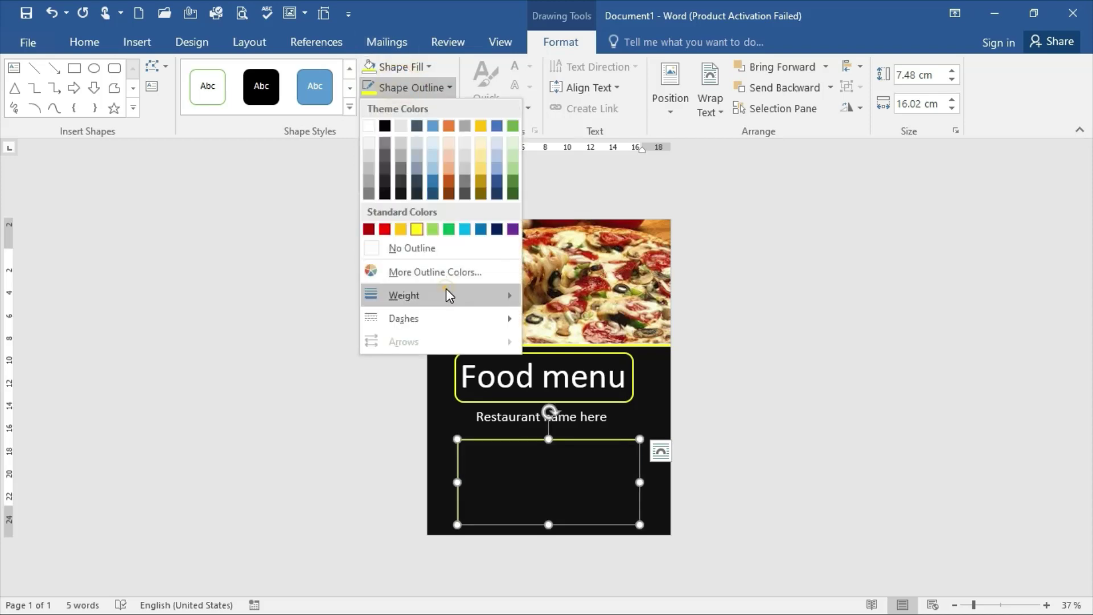
mouse_move(447, 294)
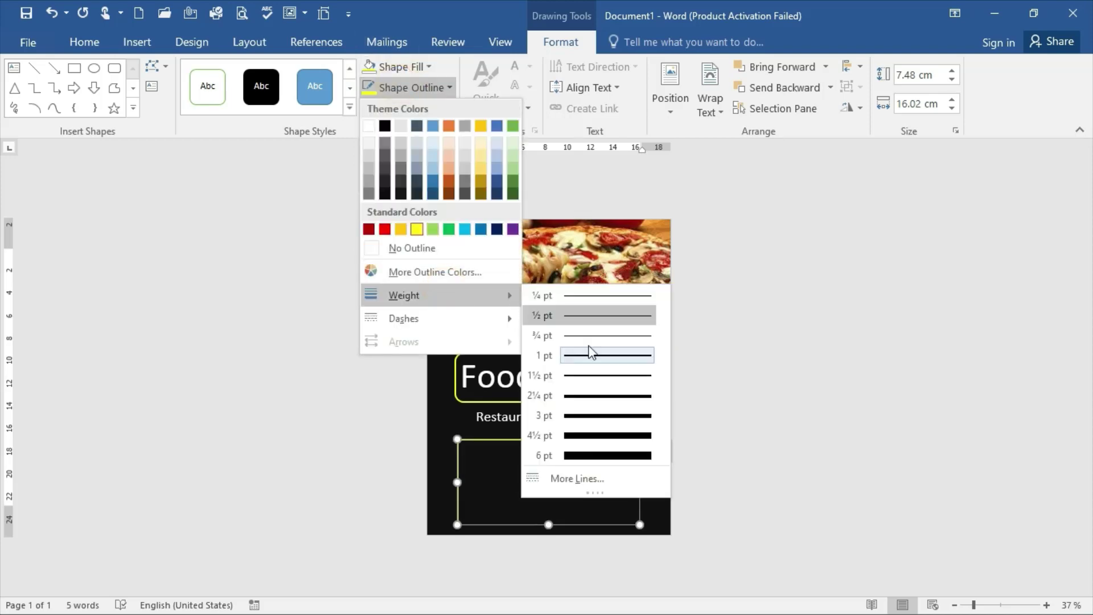
left_click(621, 436)
left_click(637, 450)
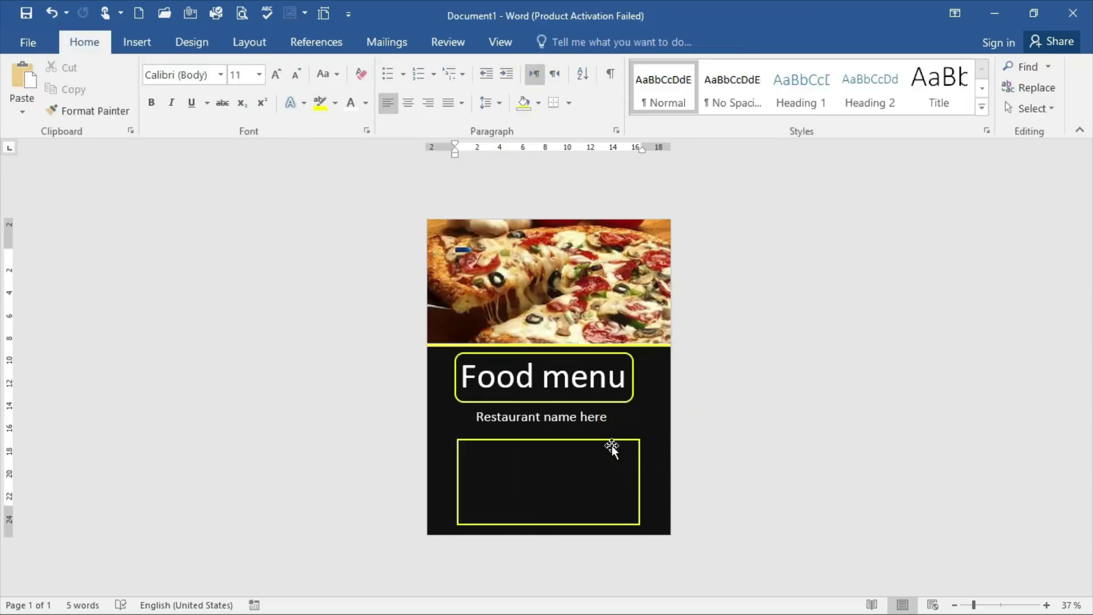
- Shift the yellow-outlined rectangle slightly left and fine-tune its position to centre it under the "Food menu" frame
left_click_drag(611, 448, 607, 439)
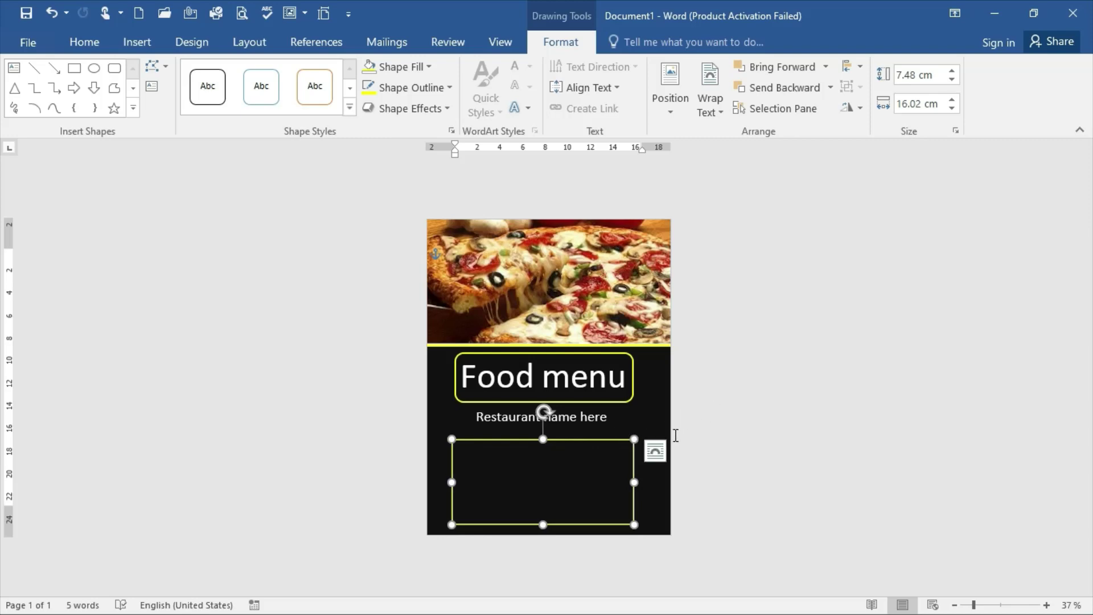
key("Right")
key("Right")
key("Right")
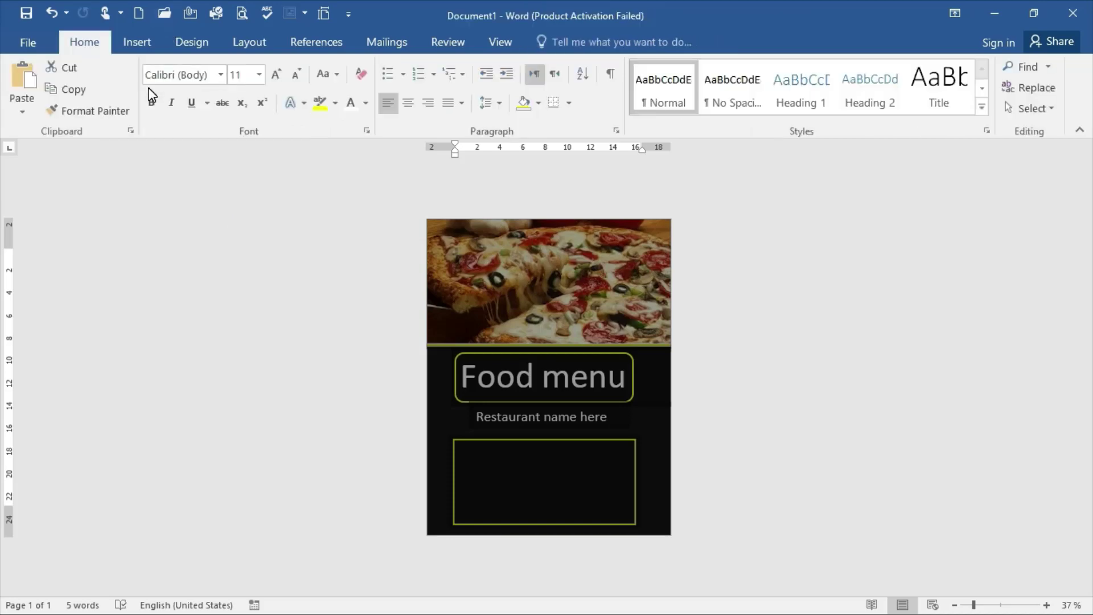
- Insert an unfilled, borderless text box about 14 × 5.3 cm inside the yellow rectangle, with placeholder lines for contact, website, email and address
left_click(136, 41)
left_click(242, 114)
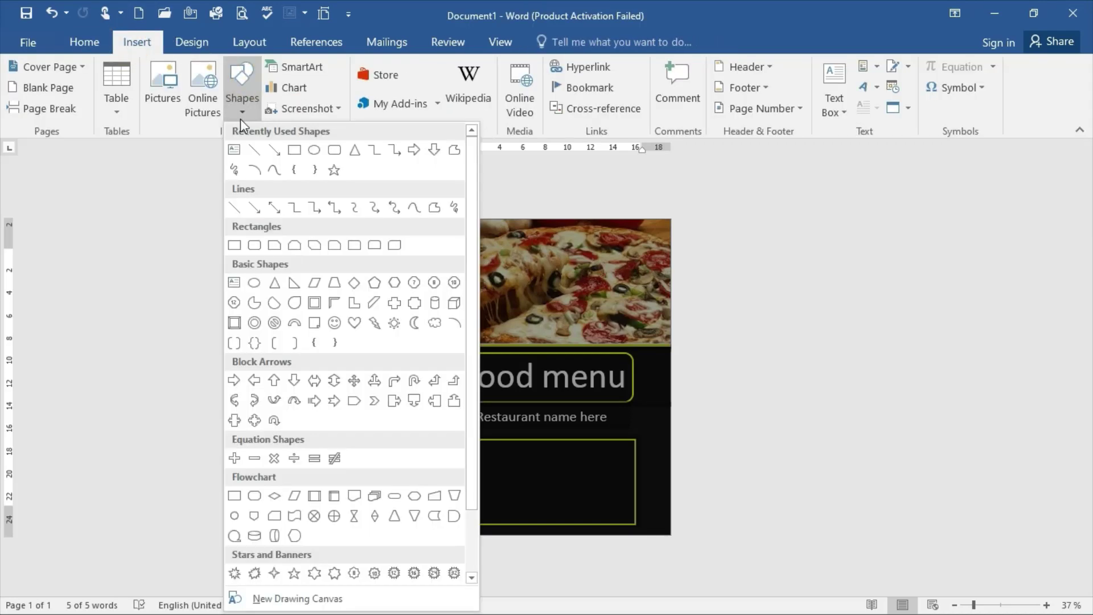
left_click(234, 150)
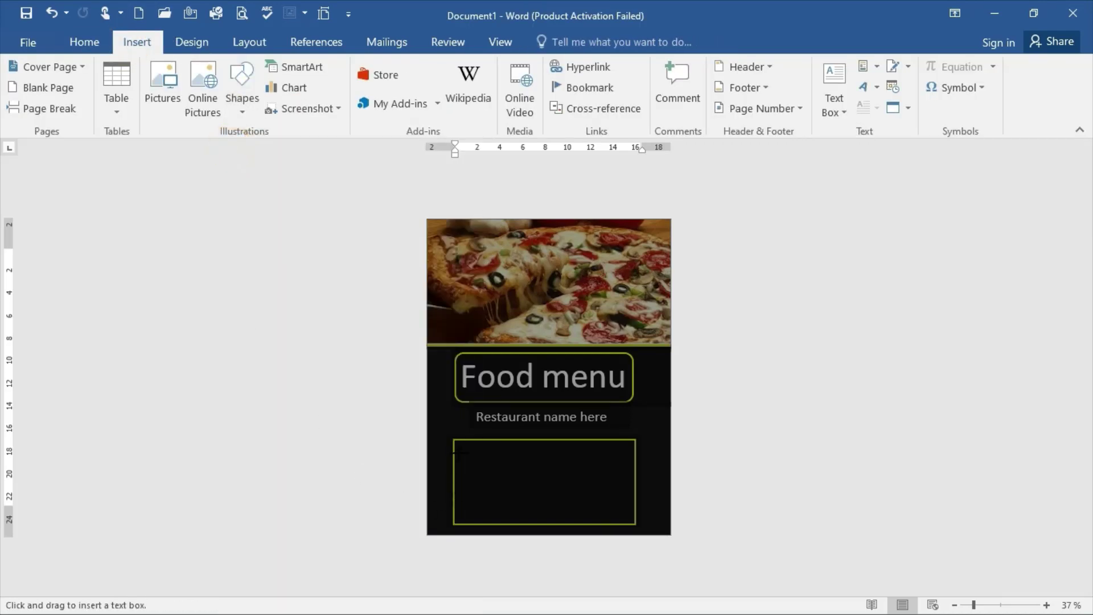
left_click_drag(464, 446, 486, 483)
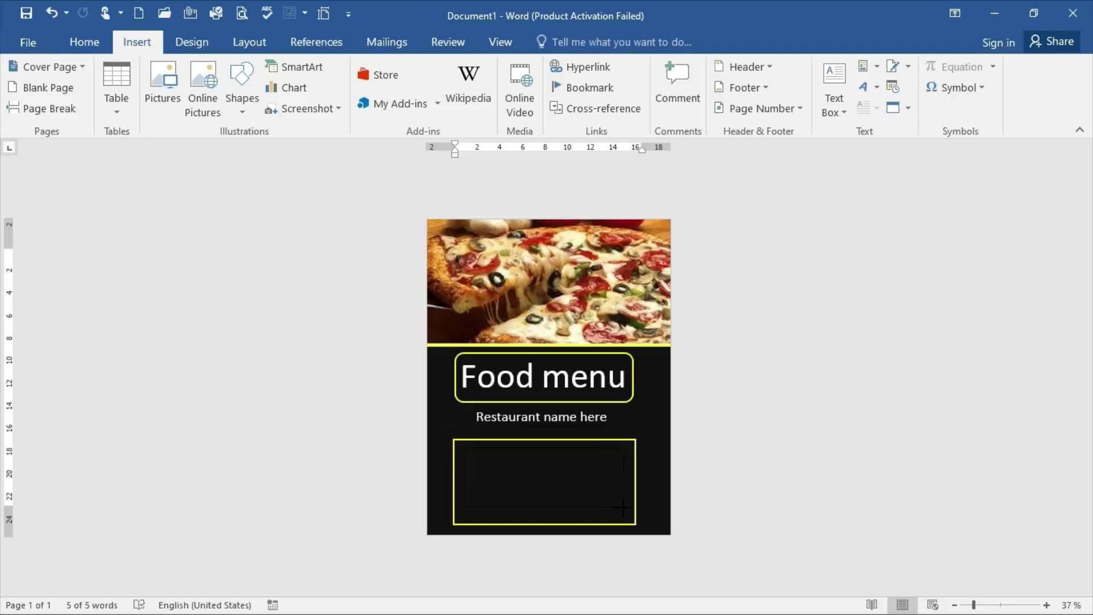
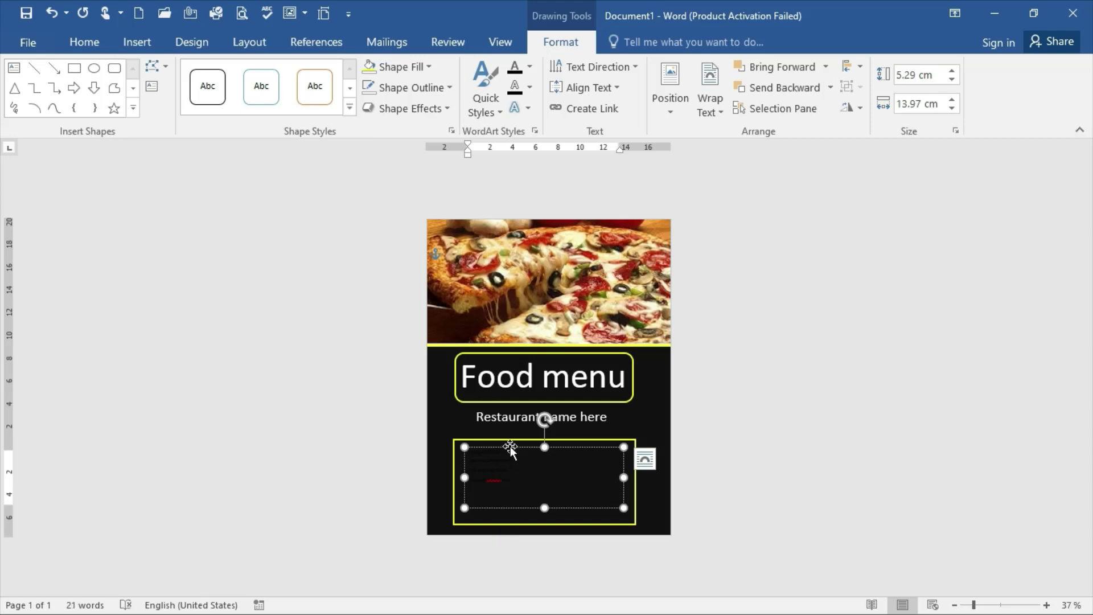
- Change the colour of all the contact placeholder lines to white
left_click(91, 44)
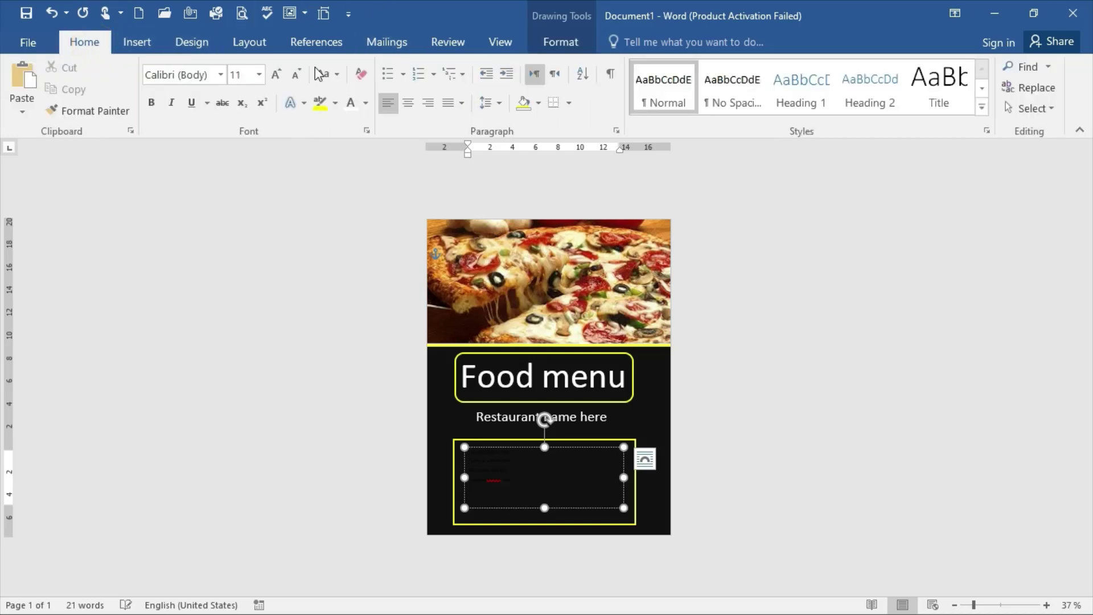
left_click(276, 74)
left_click(277, 75)
left_click(283, 74)
left_click(283, 74)
left_click(521, 444)
key("ctrl+a")
left_click(353, 104)
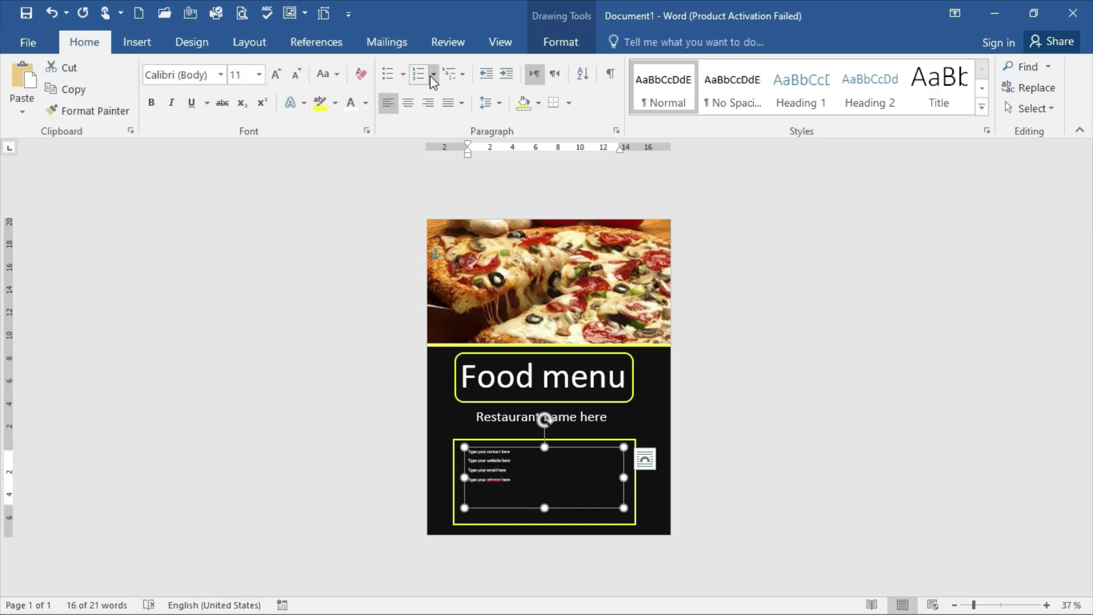
- Centre the contact placeholder lines and enlarge them to 36 pt
left_click(409, 101)
left_click(275, 74)
left_click(275, 74)
left_click(275, 74)
left_click(275, 74)
left_click(275, 74)
left_click(275, 74)
left_click(275, 74)
left_click(276, 75)
left_click(277, 75)
left_click(276, 76)
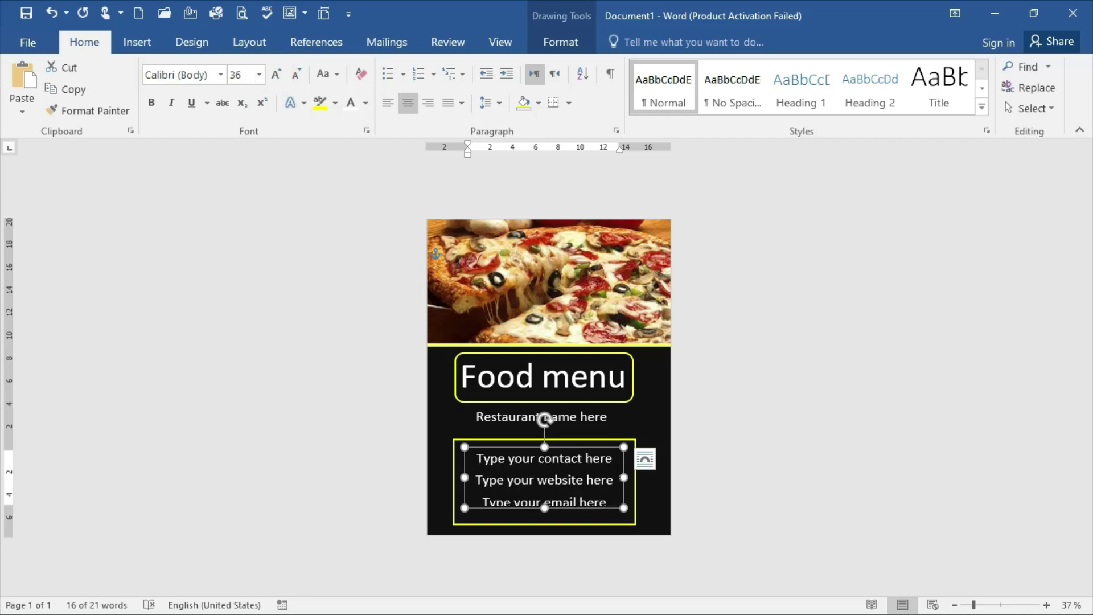
- Enlarge the yellow rectangle around the contact text by extending it upward and widening both sides
left_click(561, 440)
mouse_move(545, 439)
left_mouse_down()
mouse_move(546, 415)
mouse_move(545, 427)
left_mouse_up()
left_click_drag(637, 476, 649, 477)
left_click_drag(454, 476, 450, 476)
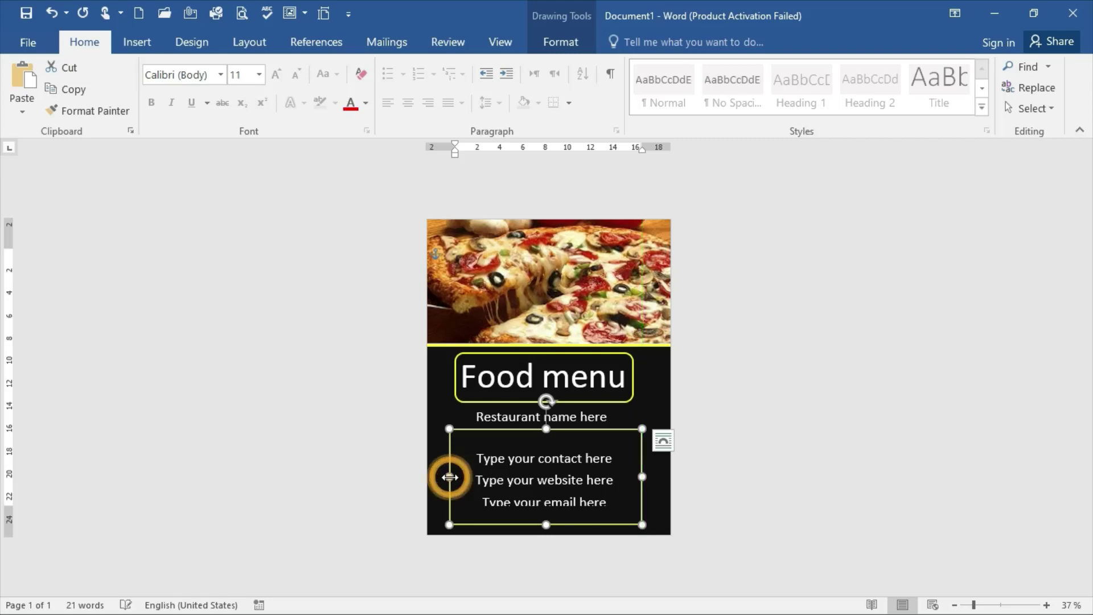
- Move the contact text box up inside the yellow rectangle and extend it downward to fit all four placeholder lines
left_click(537, 468)
left_click_drag(529, 447, 528, 429)
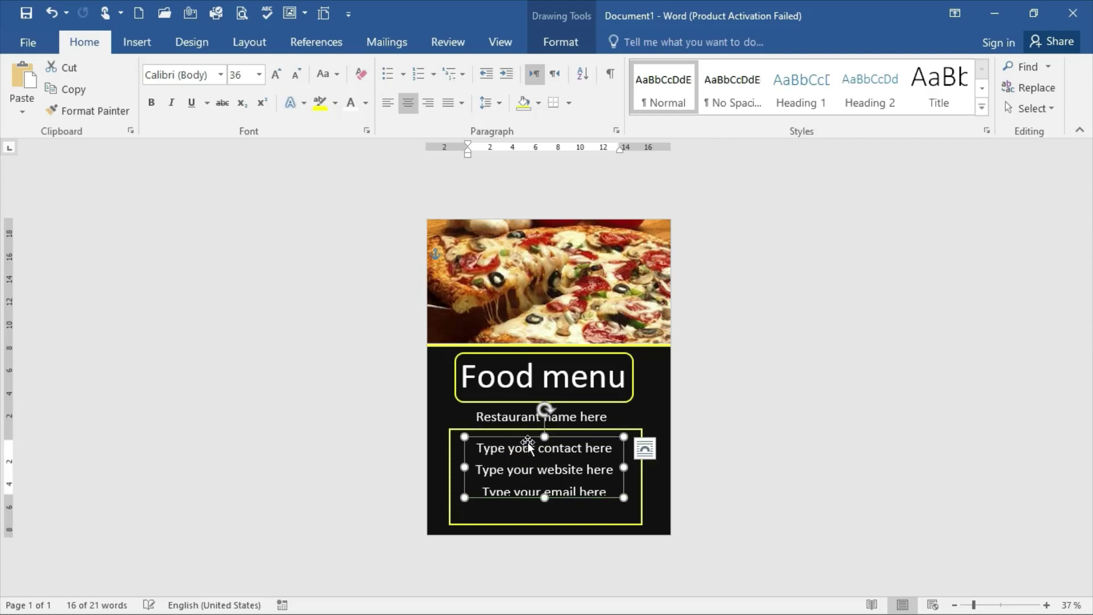
left_click_drag(546, 496, 553, 529)
- Correct the misspelled word "adresse" in the last contact line to "address" using the spelling suggestions
right_click(562, 525)
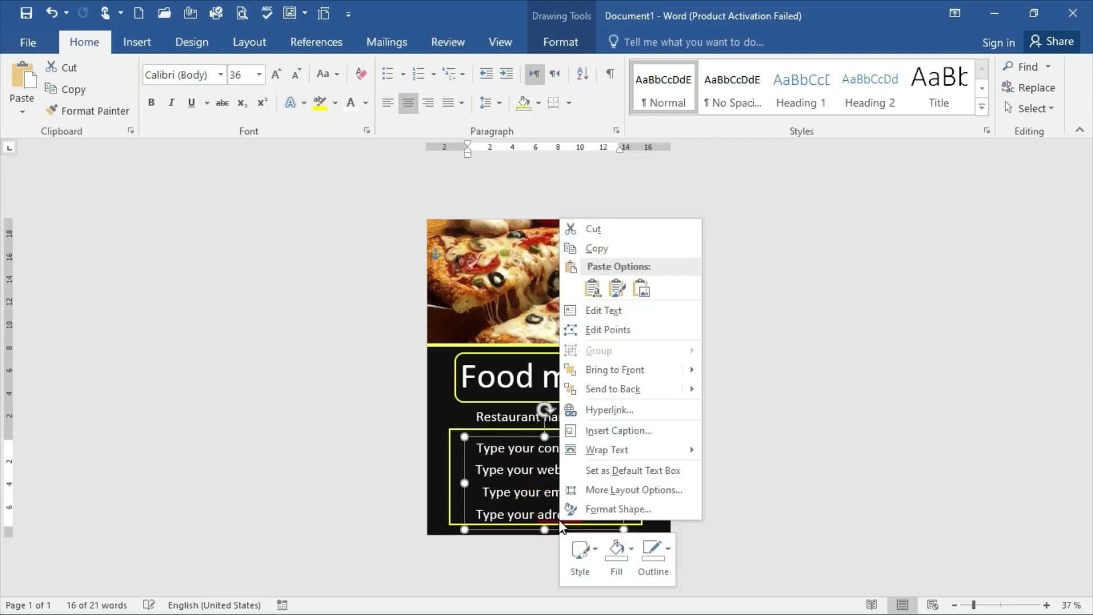
left_click(560, 507)
left_click(567, 515)
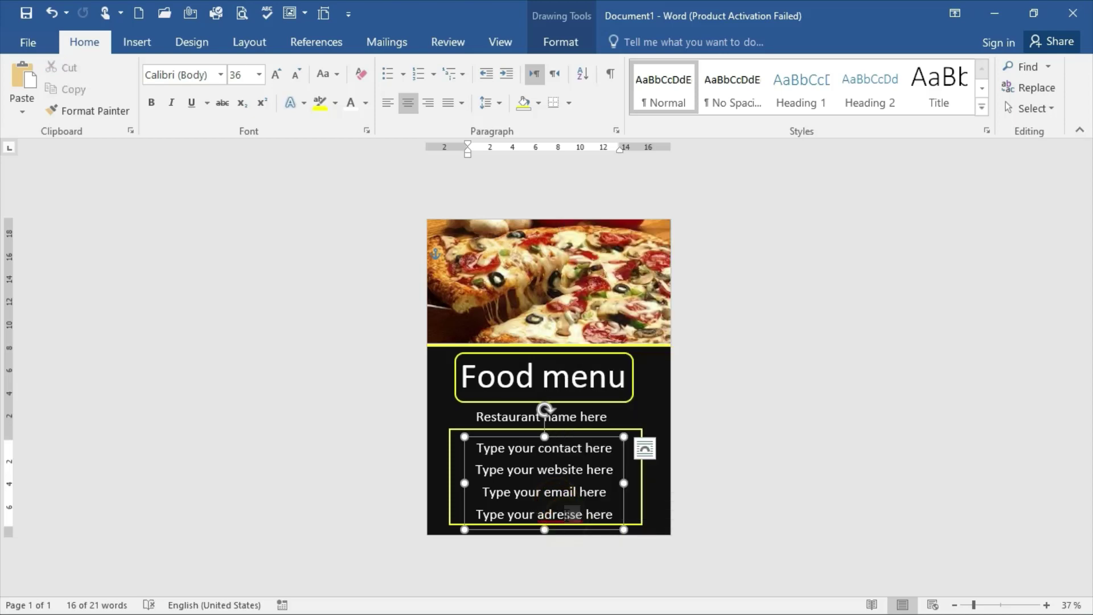
right_click(566, 516)
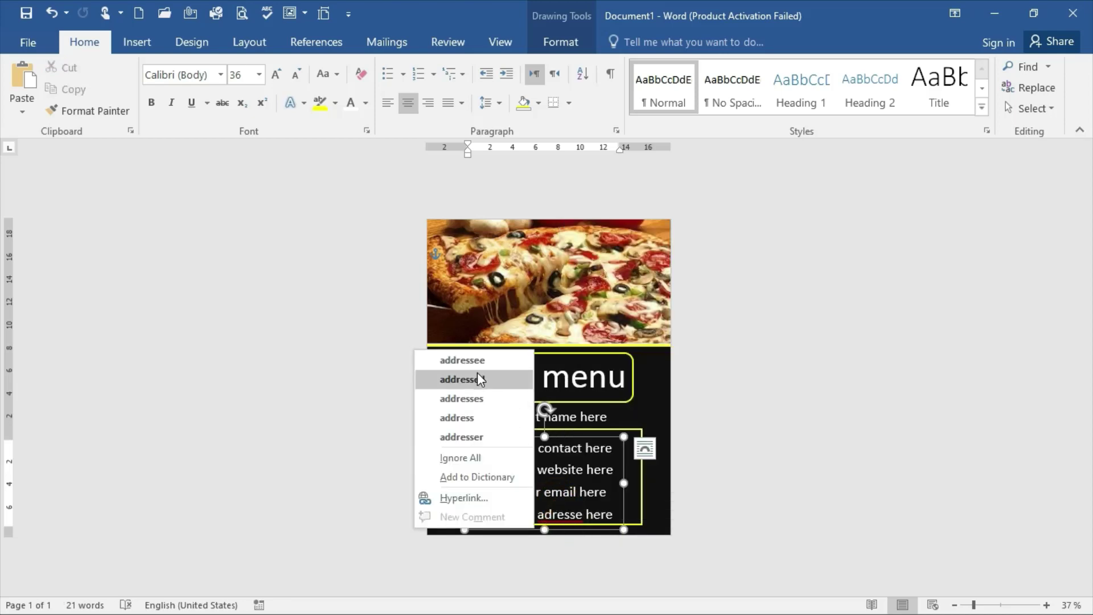
left_click(481, 418)
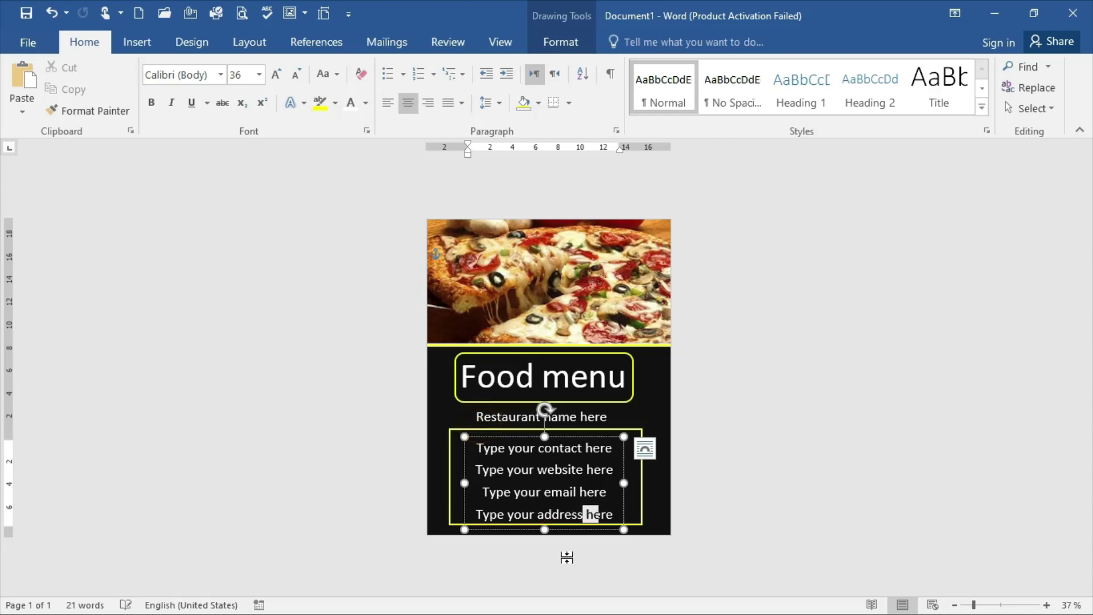
- Change the font of all the contact placeholder lines to Bell MT and deselect the text box
left_click(624, 499)
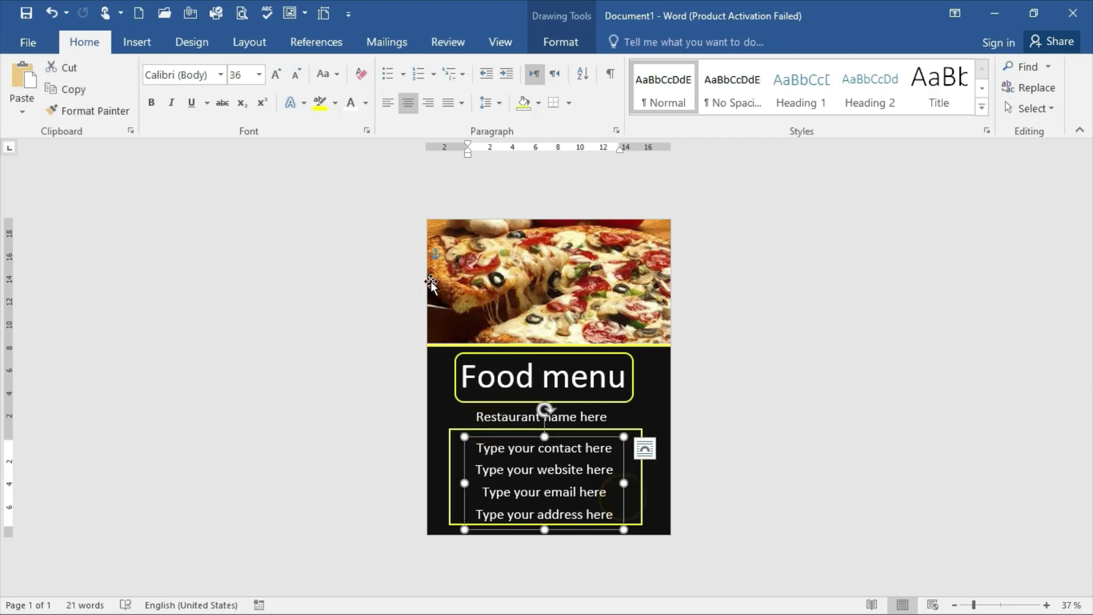
left_click(222, 76)
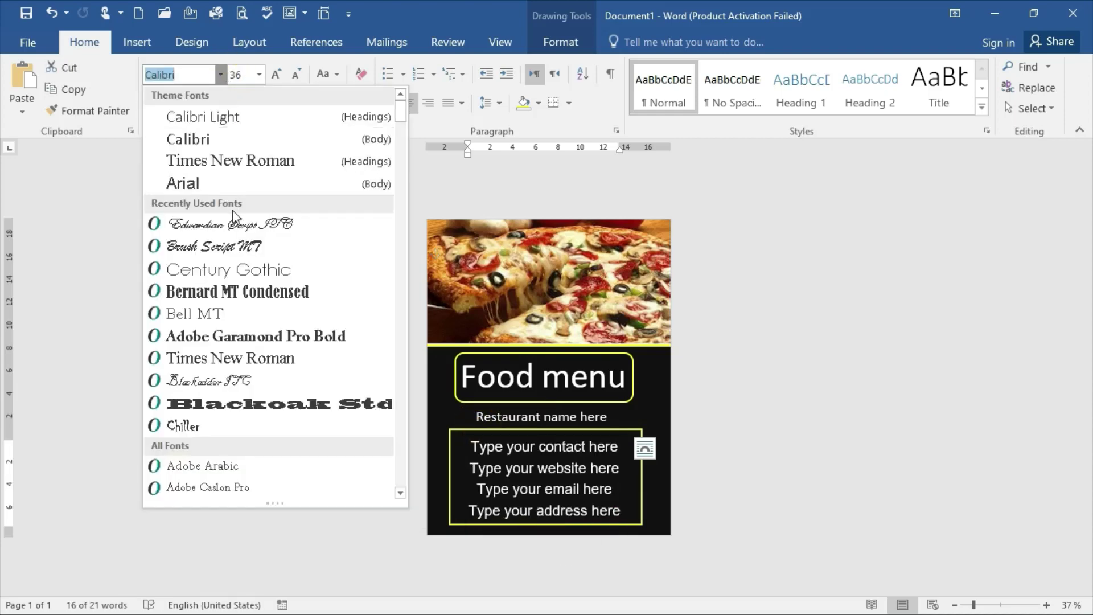
left_click(241, 315)
left_click(235, 315)
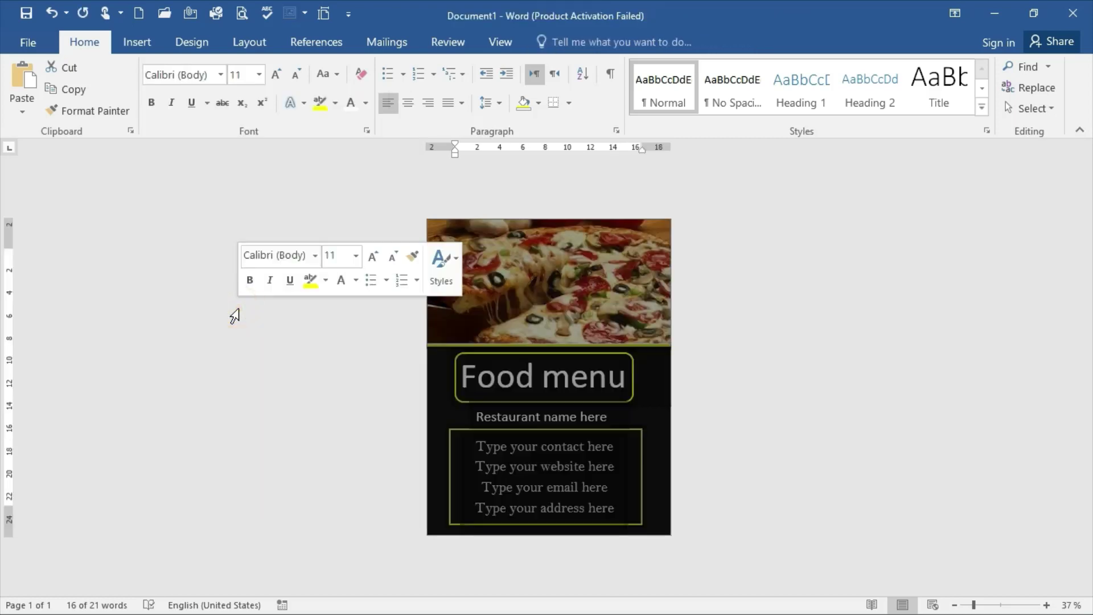
left_click(541, 271)
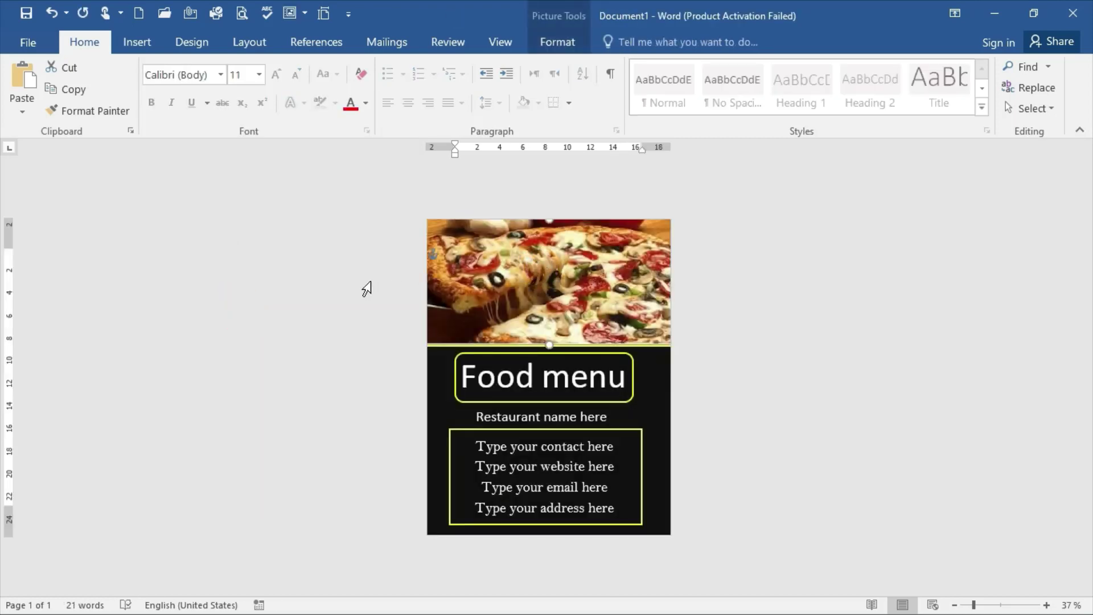